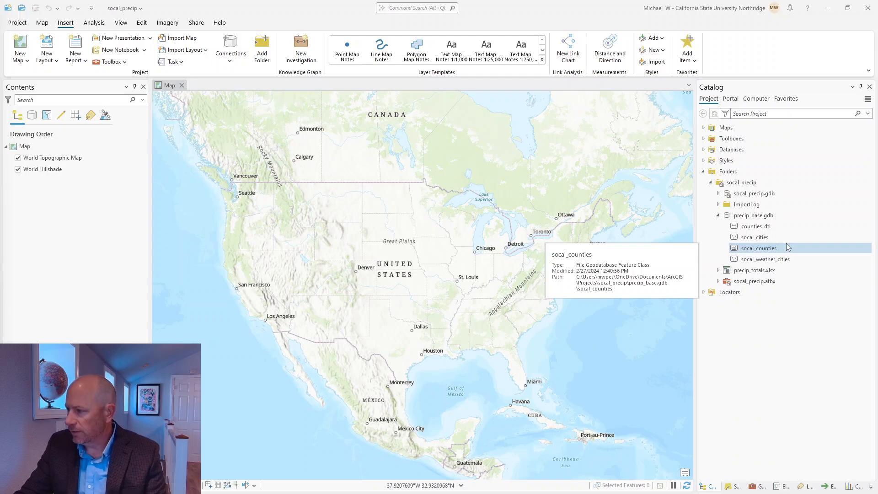
Step: Add the precipitation$ sheet from precip_totals.xlsx to the map and open its 25-row table
click(762, 274)
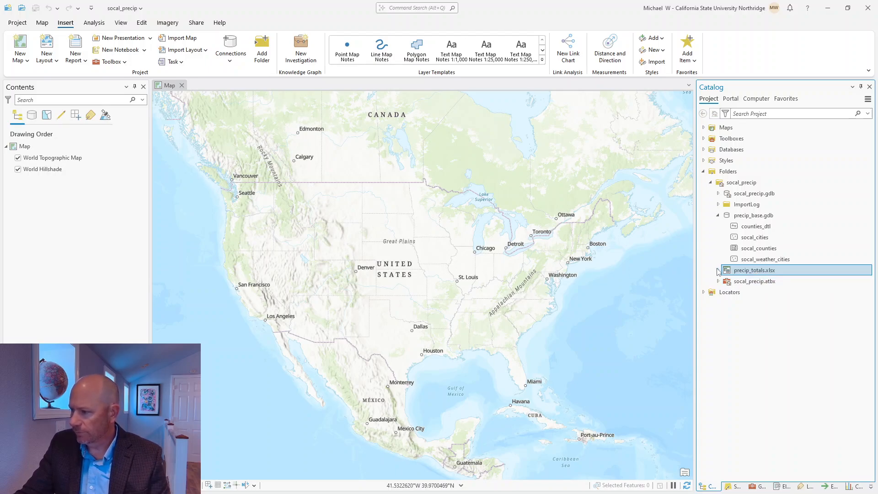
drag(751, 281, 430, 275)
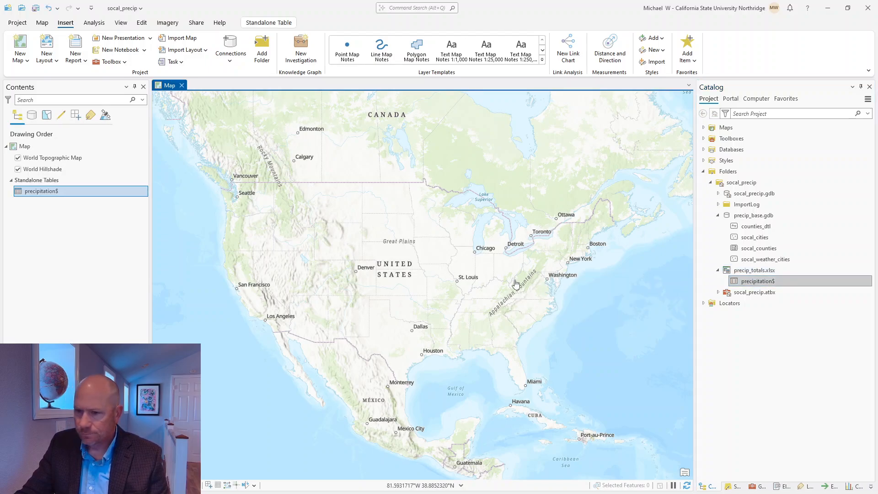
right_click(41, 194)
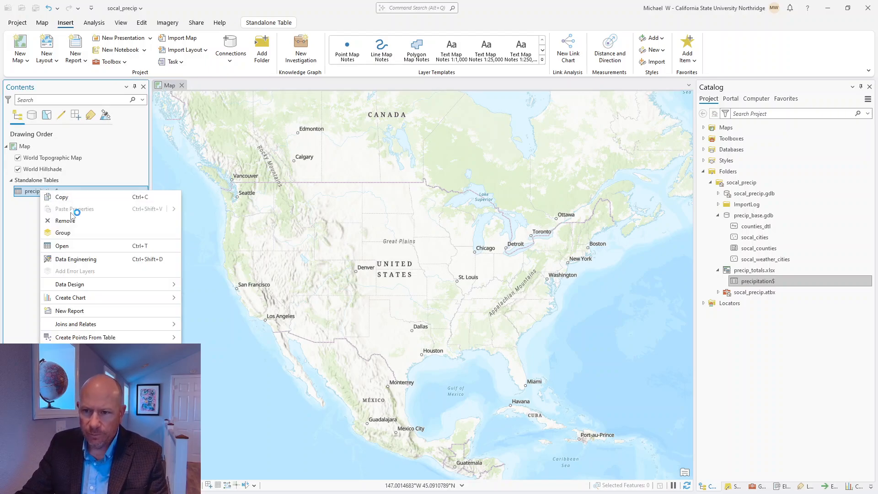
click(62, 247)
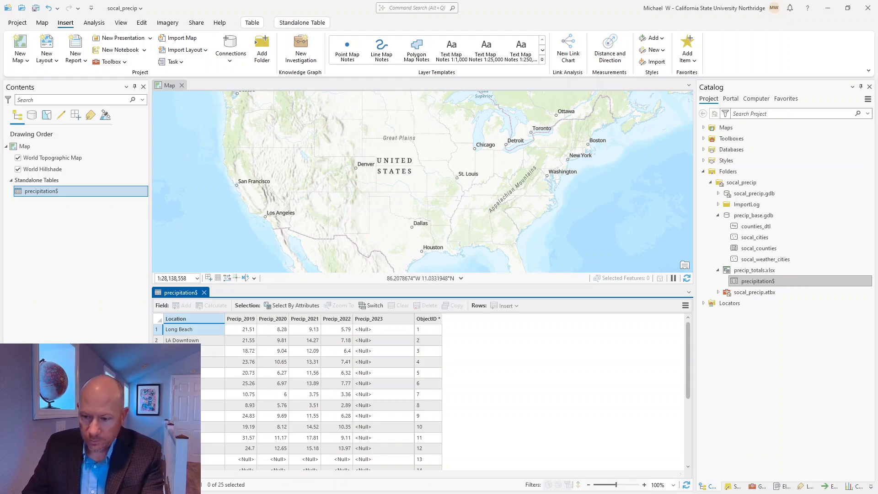
scroll(215, 422, down, 3)
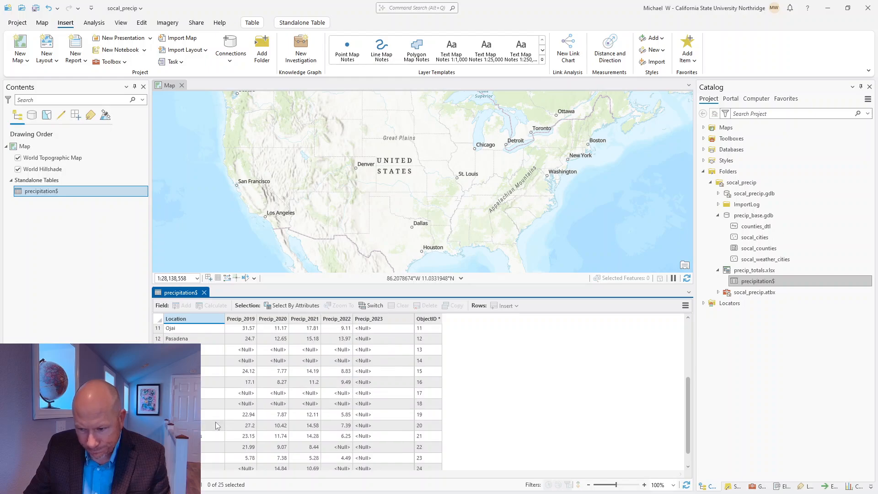
scroll(216, 425, down, 1)
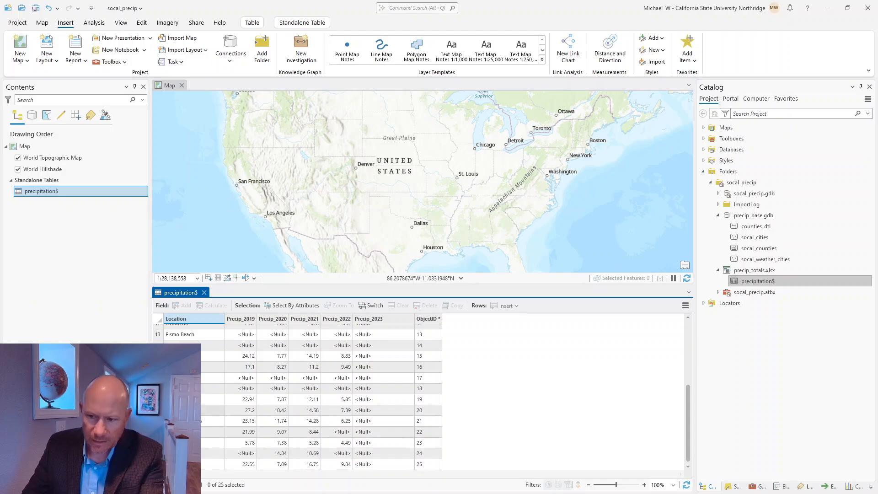
scroll(263, 426, up, 4)
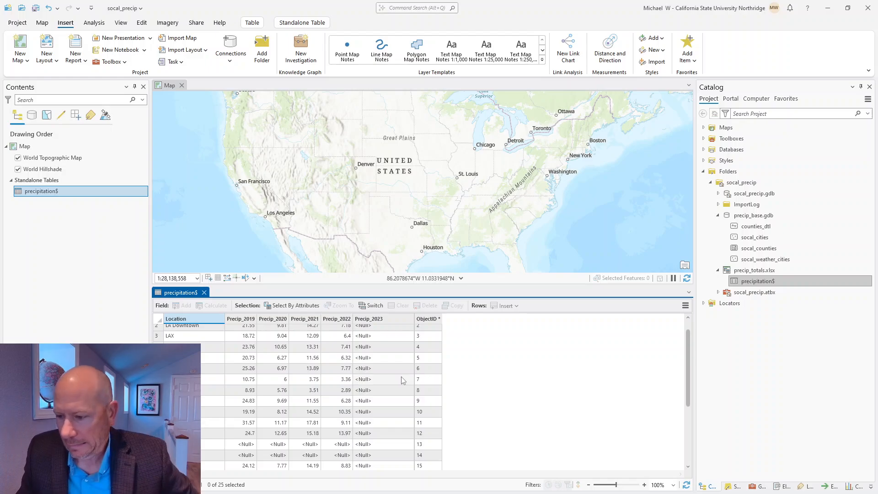
scroll(294, 401, up, 1)
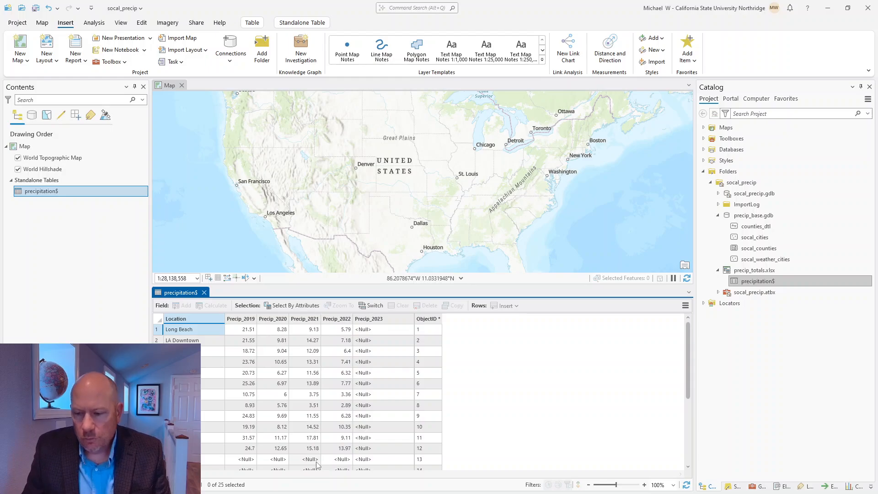
scroll(325, 460, down, 2)
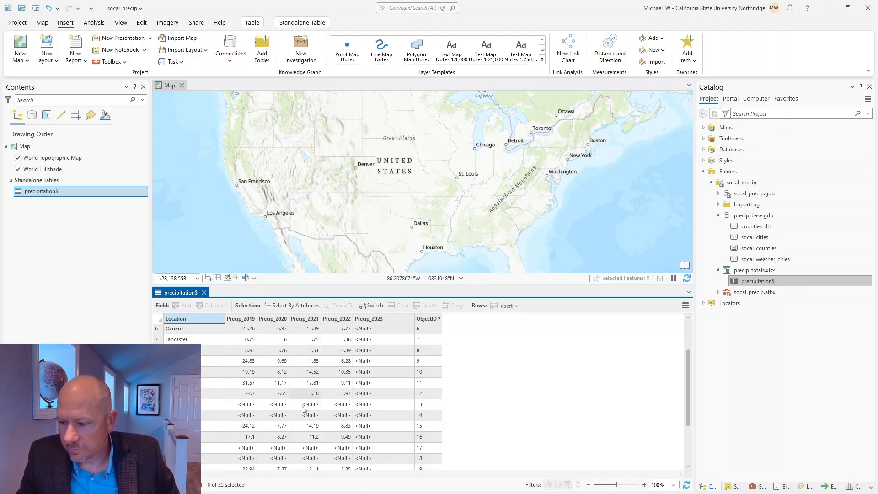
scroll(301, 423, down, 3)
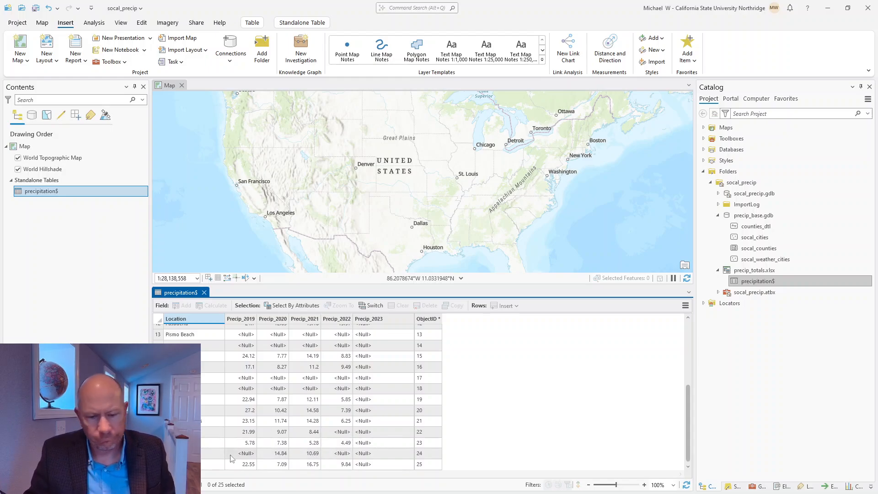
scroll(290, 409, up, 4)
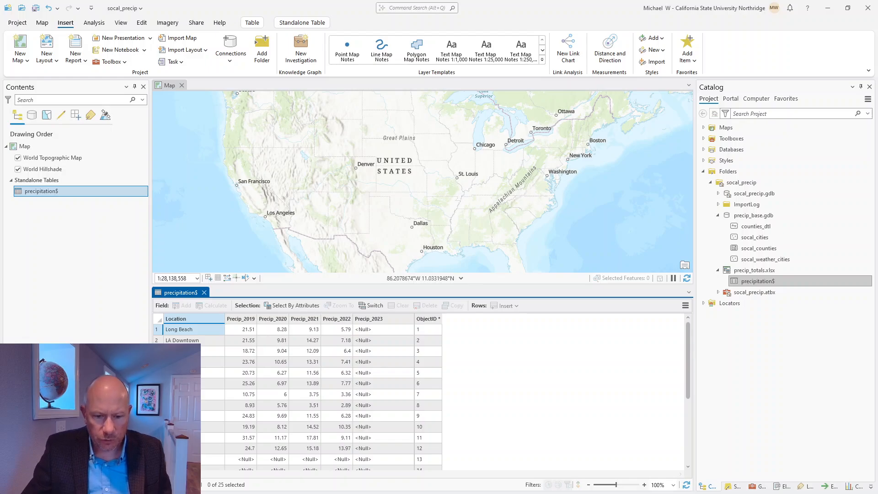
Step: In the weather.gov page, request monthly summarized data and change the start year from 2000 to 2020
key(alt+Tab)
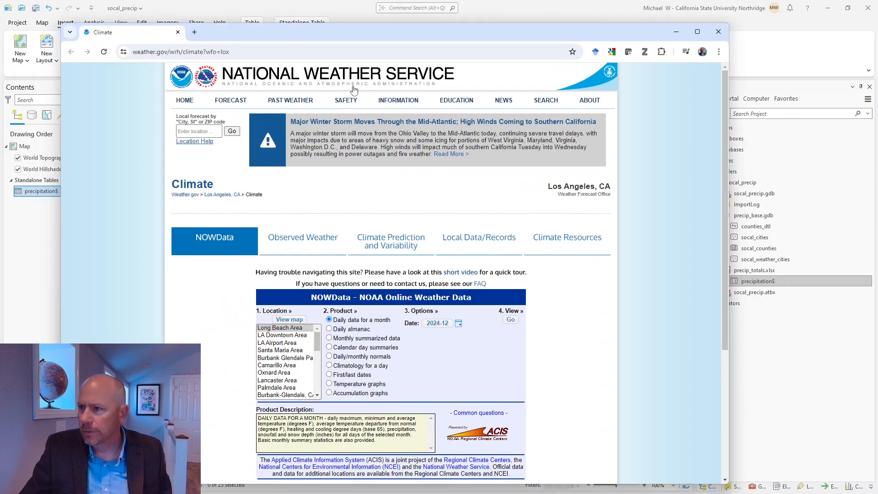
drag(500, 35, 533, 28)
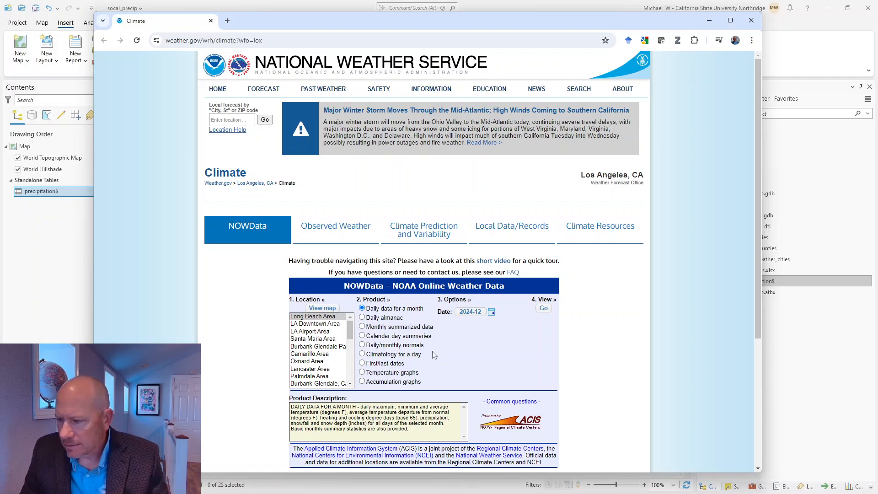
click(363, 328)
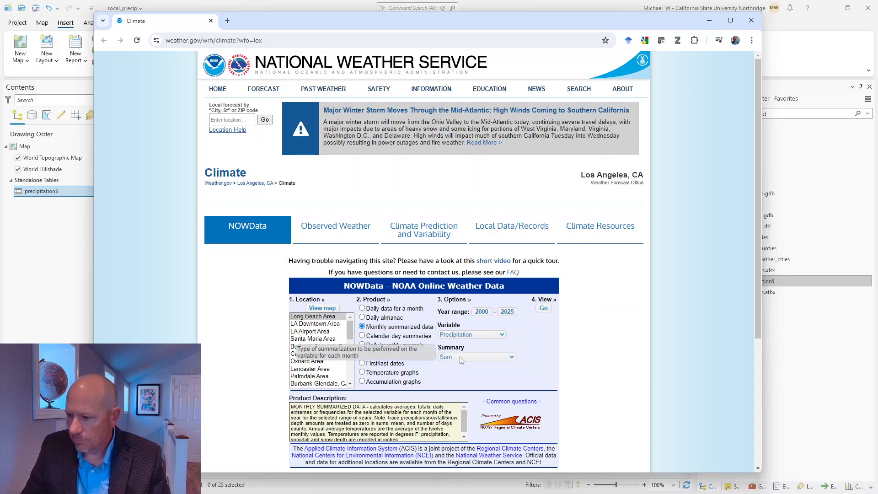
click(490, 313)
double_click(490, 313)
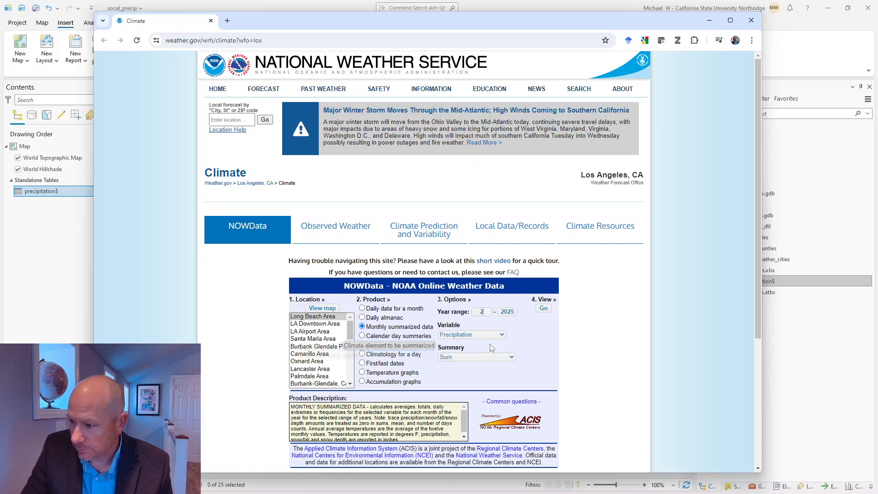
text(2020)
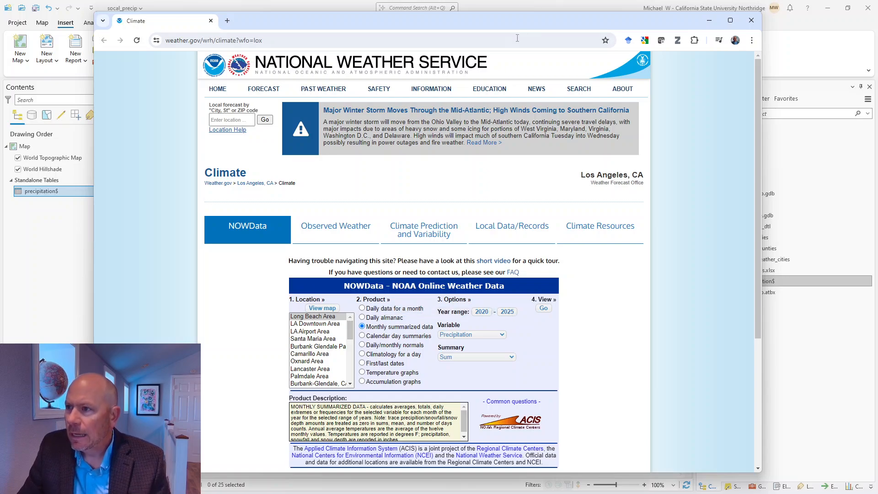
Step: Move the browser aside to show the ArcGIS table and pick Long Beach Area as the location
drag(520, 21, 644, 23)
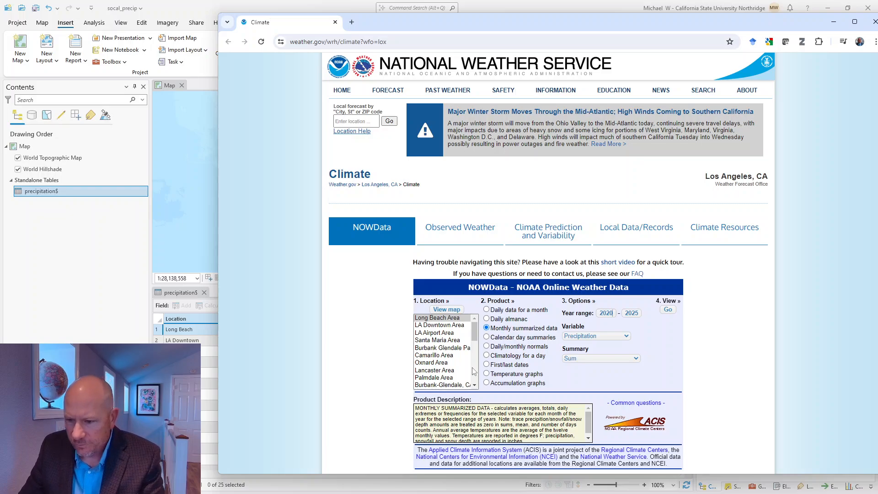
scroll(448, 359, down, 2)
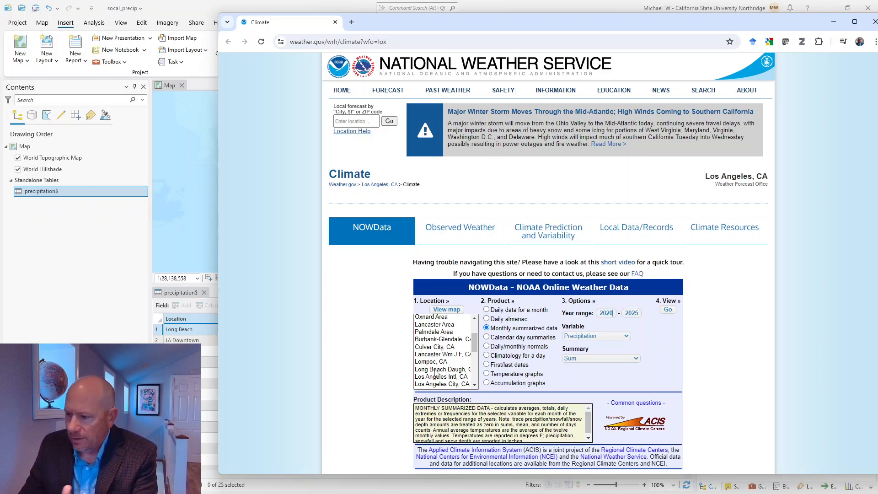
scroll(437, 373, down, 2)
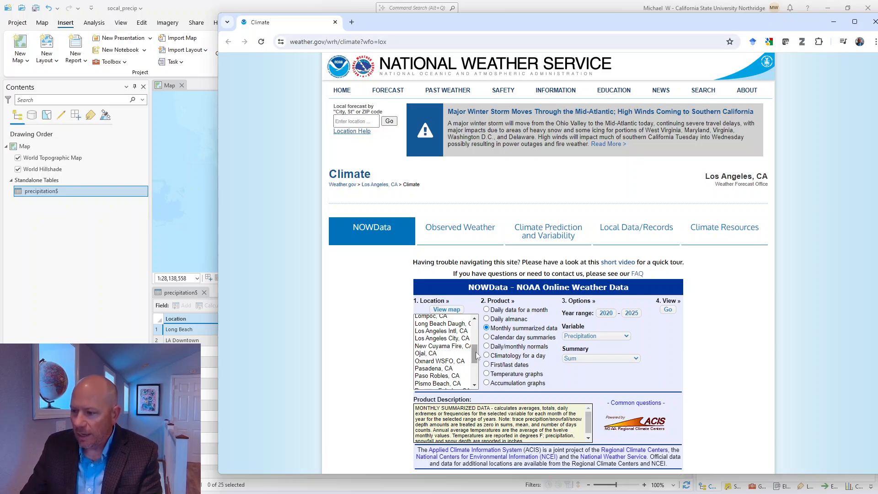
drag(476, 356, 482, 320)
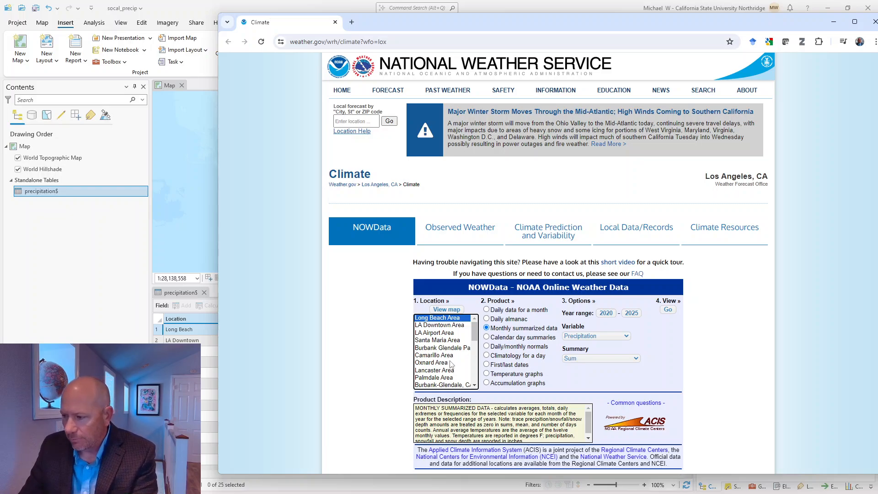
Step: Run the Long Beach Area monthly query (2023 annual 21.67), then shift the browser off the precipitation$ table
click(670, 310)
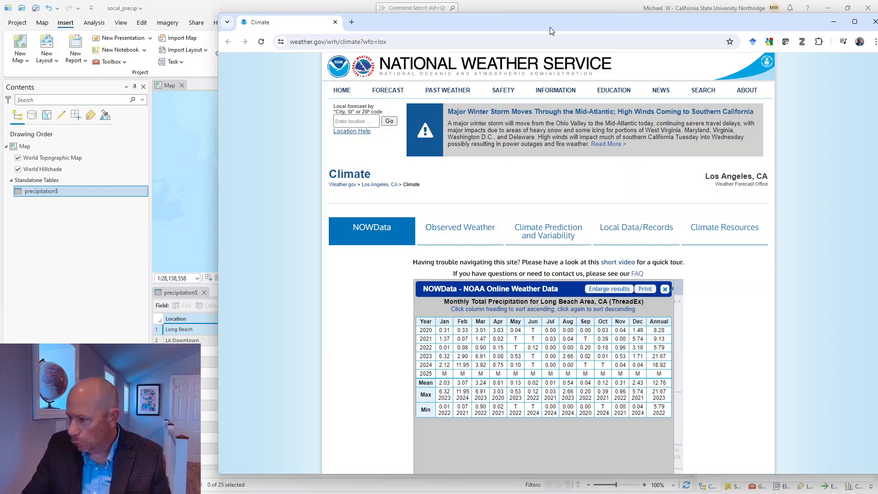
drag(549, 31, 475, 453)
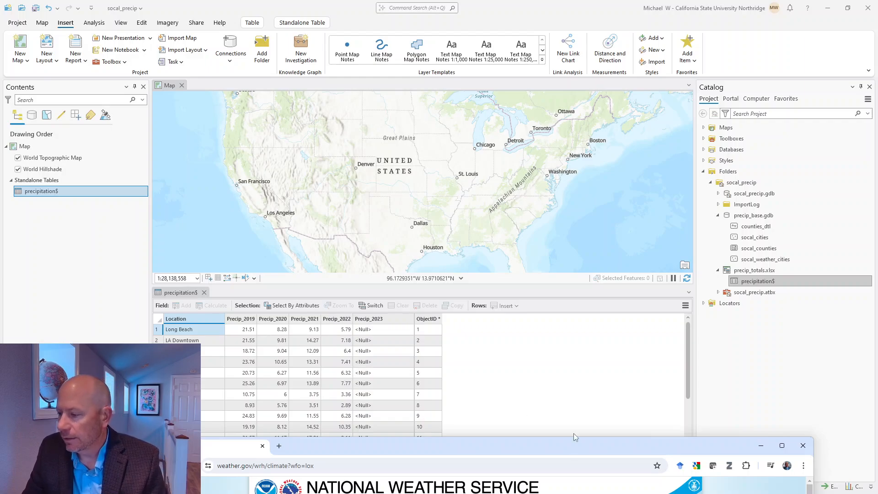
drag(581, 442, 520, 50)
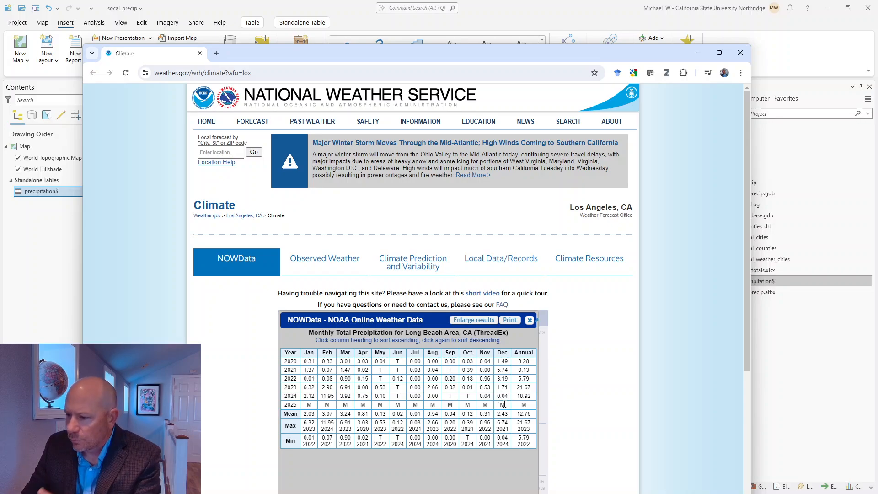
drag(528, 58, 633, 47)
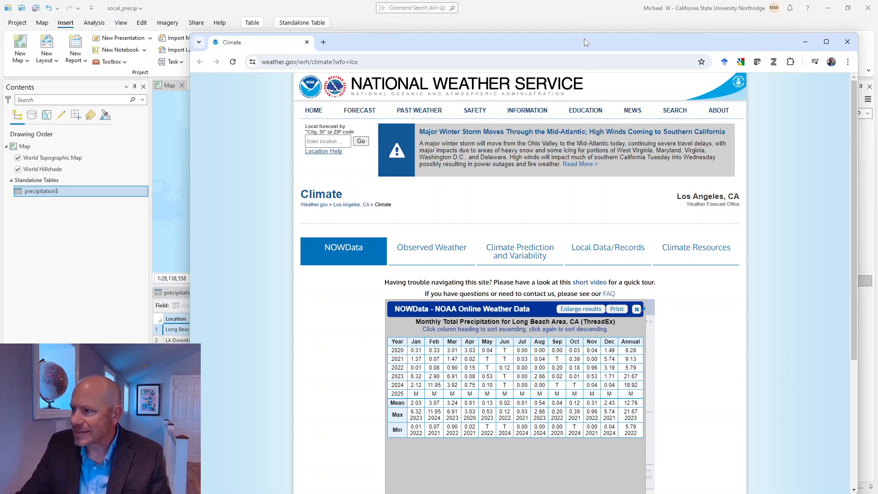
drag(583, 38, 519, 341)
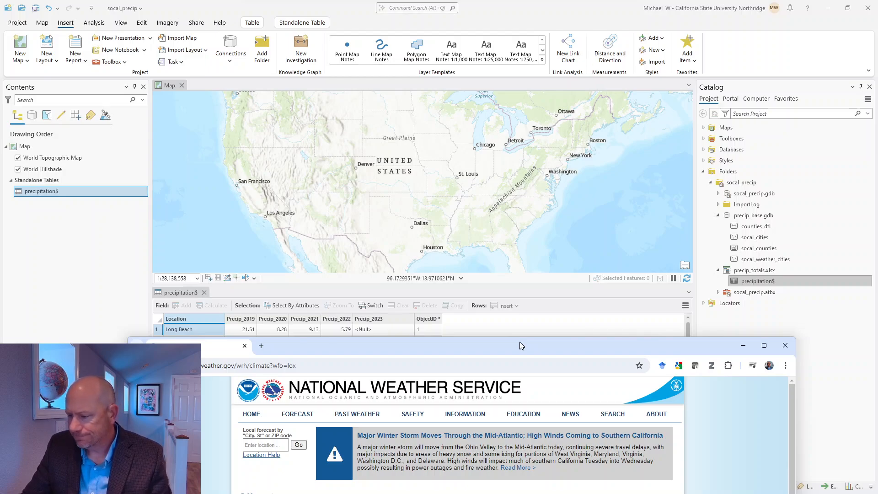
drag(519, 342, 522, 350)
Step: Minimize the browser and save the socal_precip project
click(746, 355)
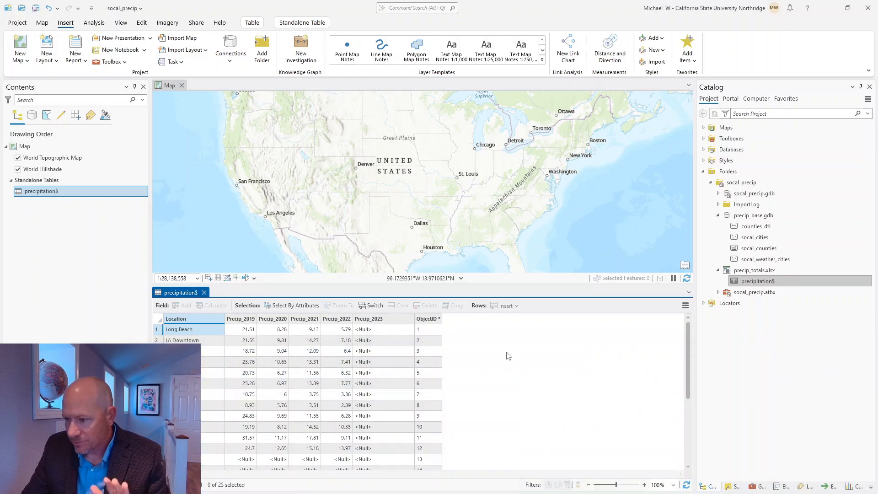
click(37, 8)
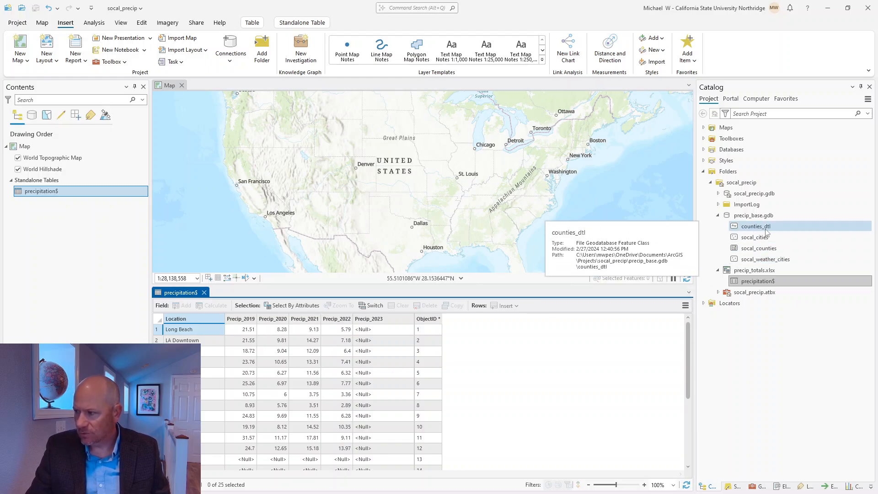
Step: Add counties_dtl, socal_counties and socal_cities from precip_base.gdb to the map
drag(776, 232, 465, 227)
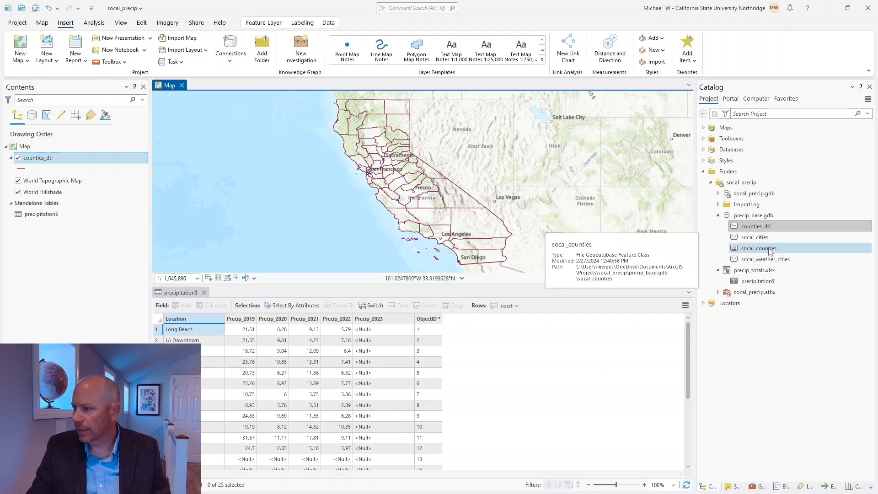
drag(770, 251, 541, 222)
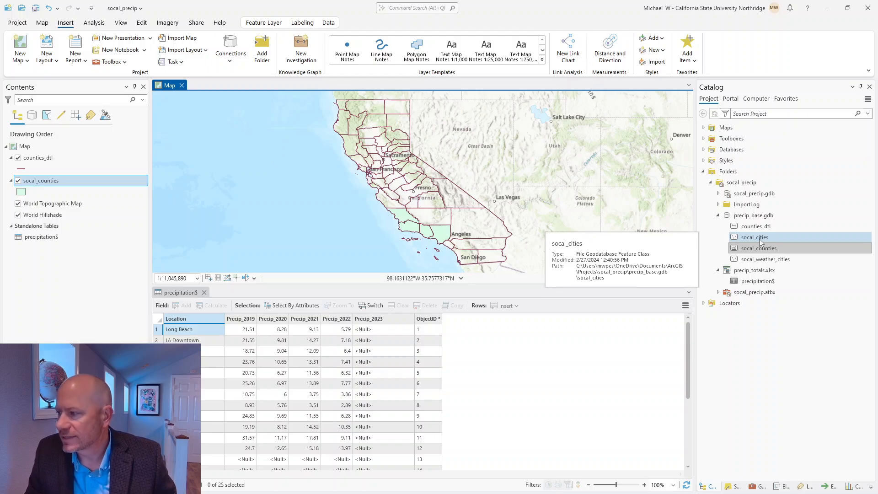
drag(761, 243, 456, 225)
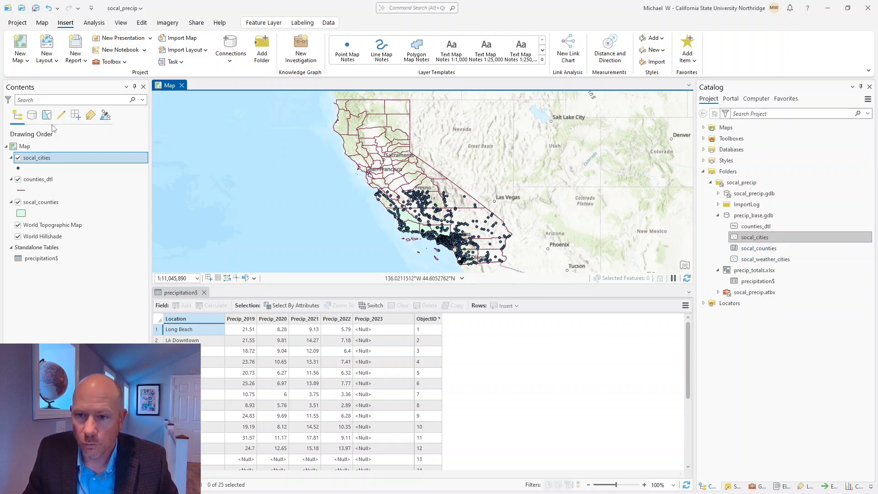
Step: Remove the socal_cities and counties_dtl layers, then bring up socal_counties' Layer Properties
click(45, 160)
right_click(45, 161)
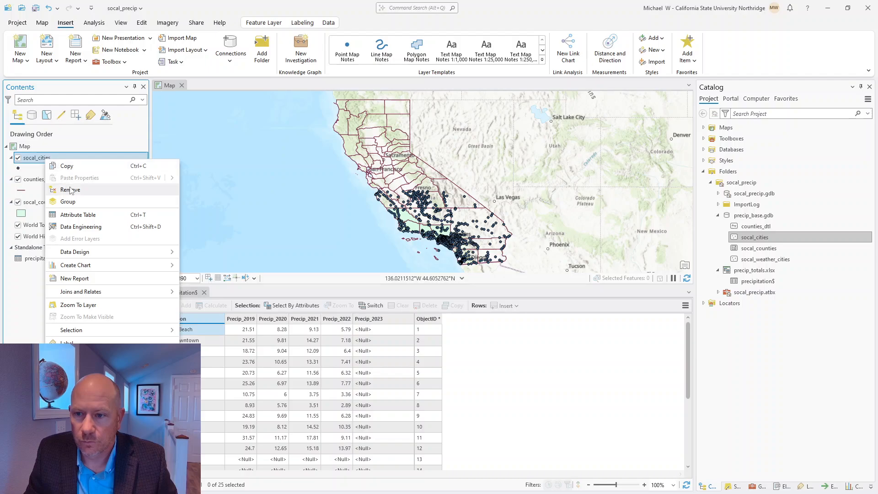
click(46, 183)
click(48, 161)
right_click(48, 161)
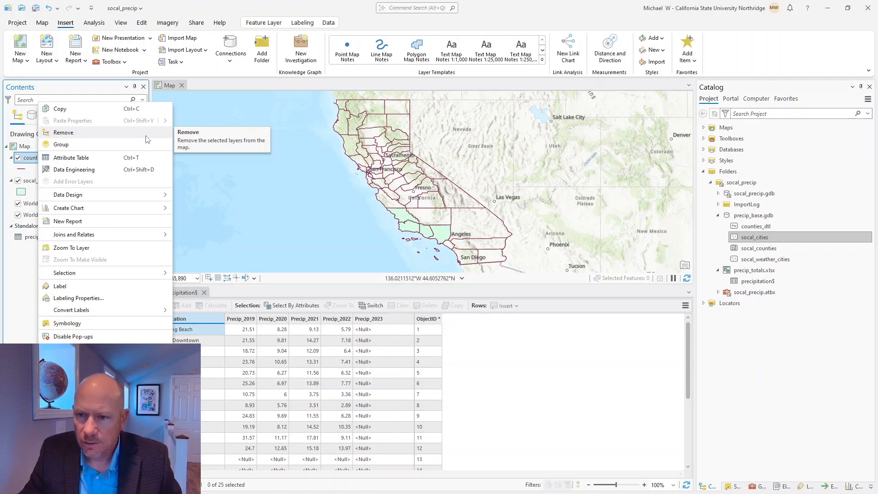
click(80, 133)
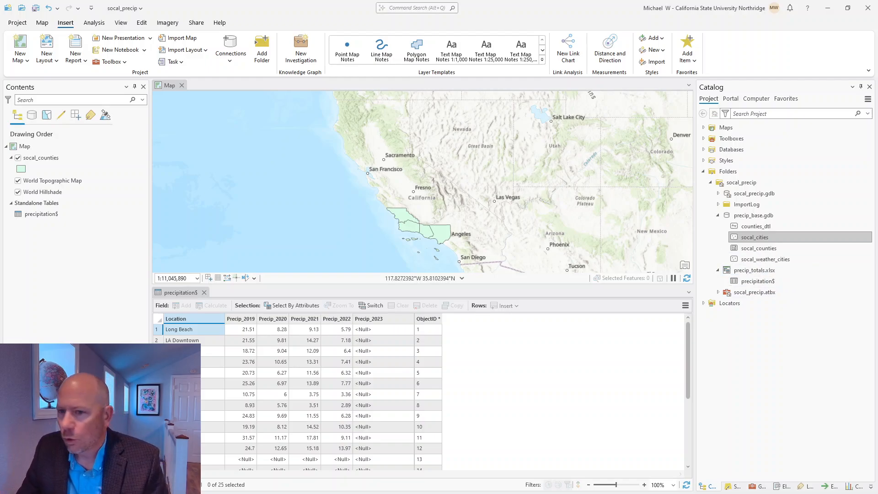
right_click(50, 164)
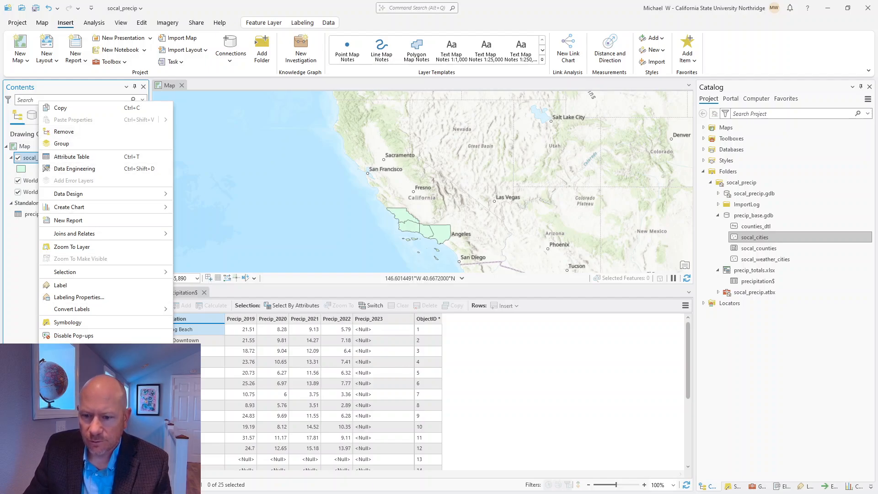
click(68, 349)
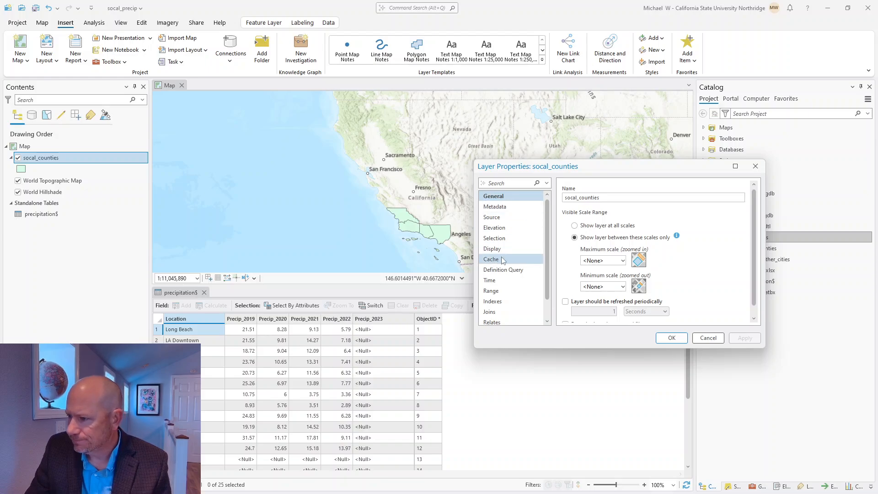
Step: Check that socal_counties' source spatial reference is WGS 1984 (WKID 4326), then cancel the dialog
click(492, 217)
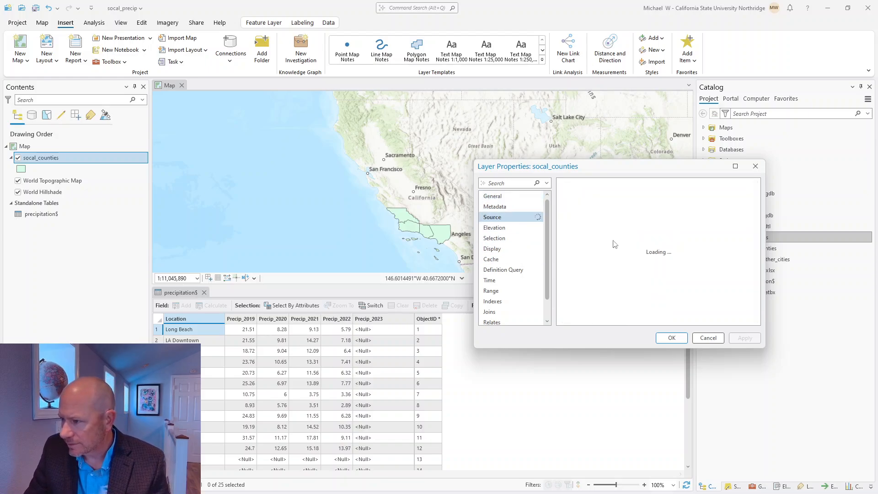
scroll(619, 248, down, 4)
click(573, 305)
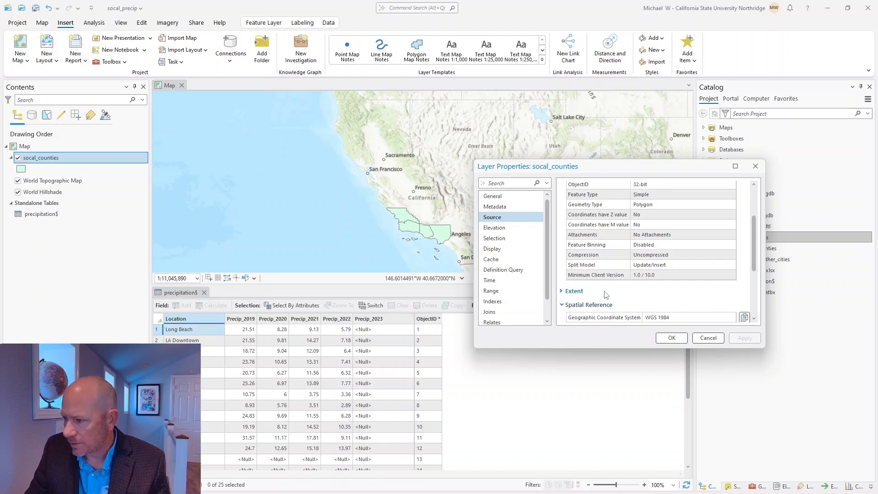
scroll(606, 295, down, 4)
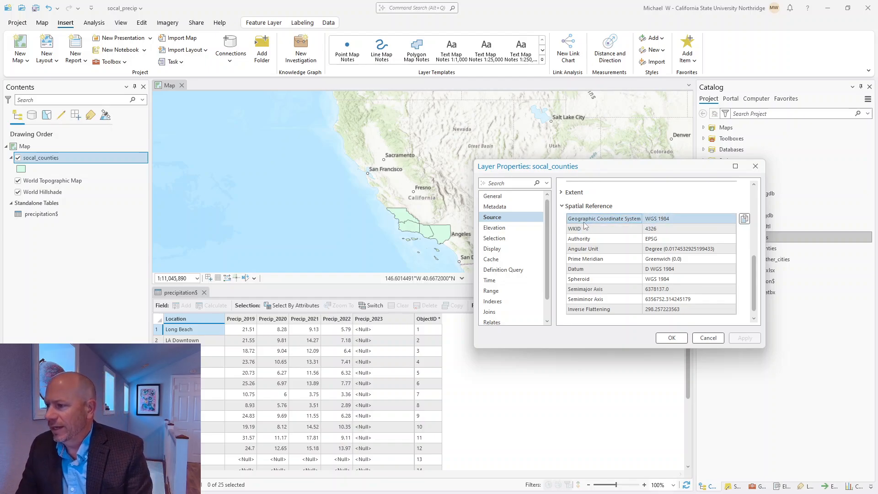
click(704, 339)
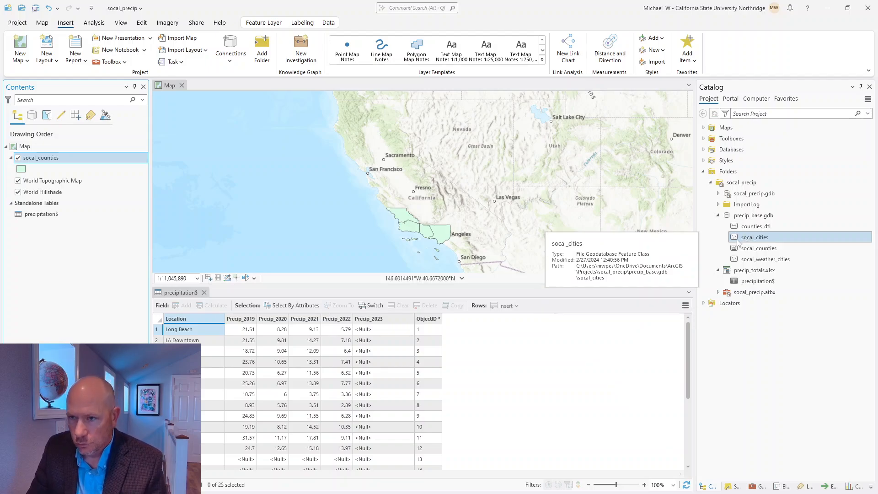
Step: Search Analysis tools for 'batch' and open Batch Project, then go to the Project backstage
click(94, 23)
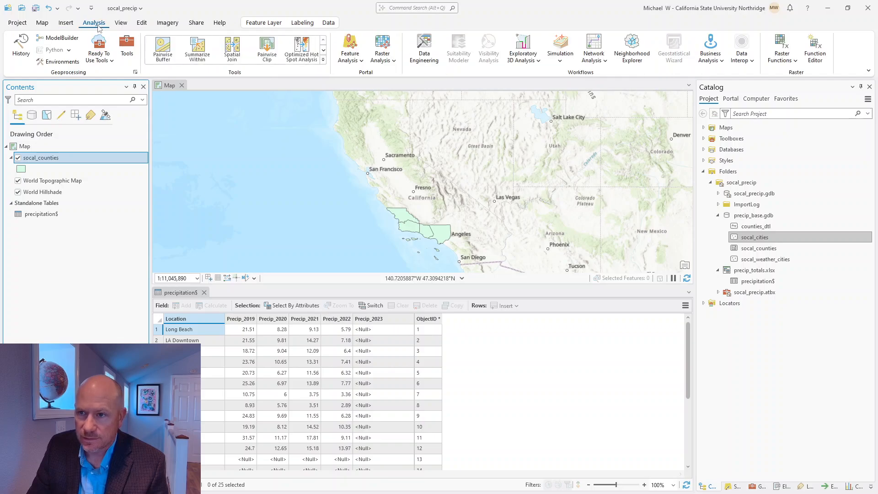
click(127, 46)
click(744, 97)
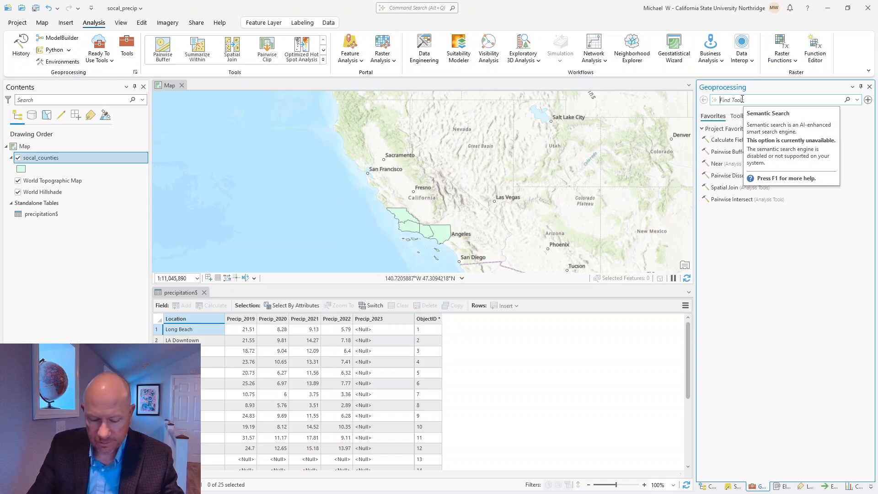
text(batch)
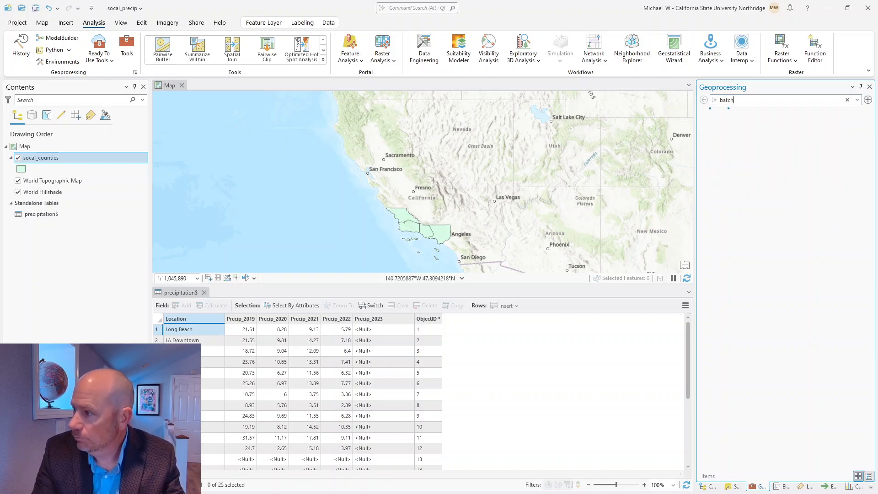
click(738, 129)
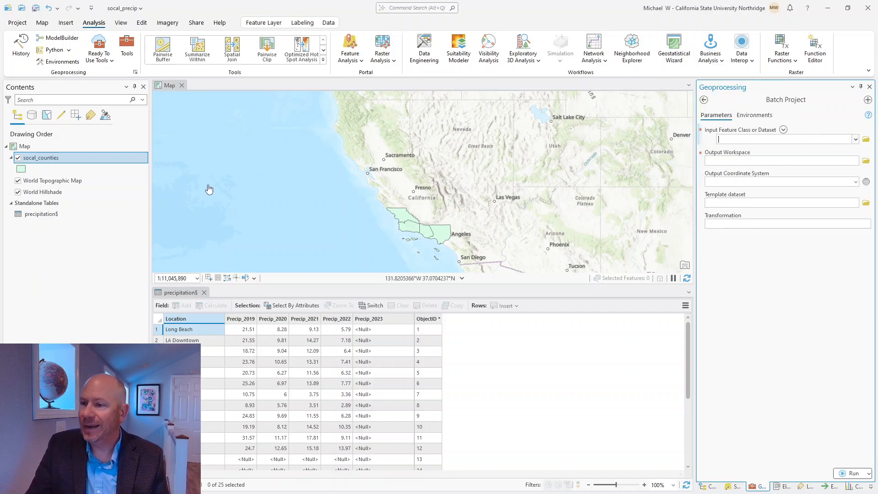
click(17, 22)
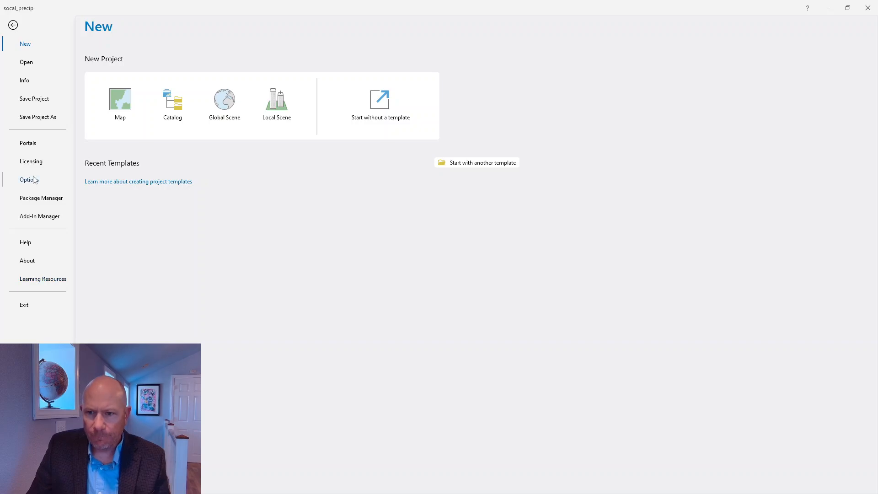
click(33, 263)
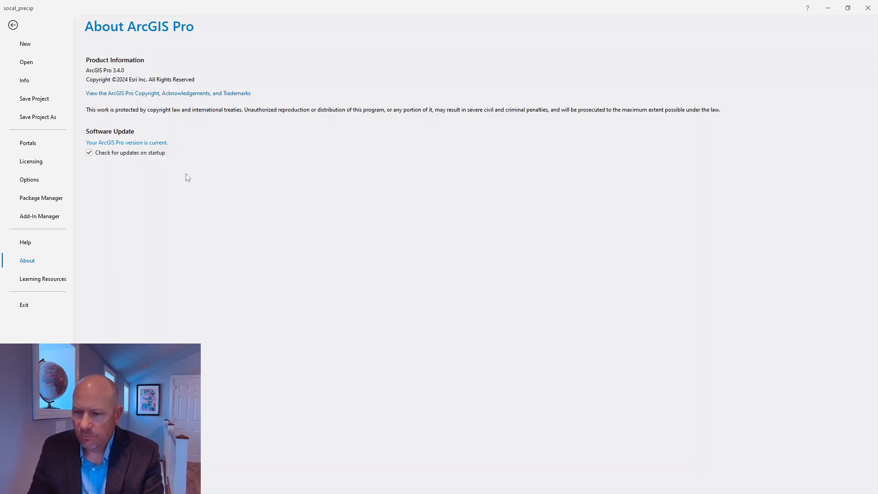
click(13, 25)
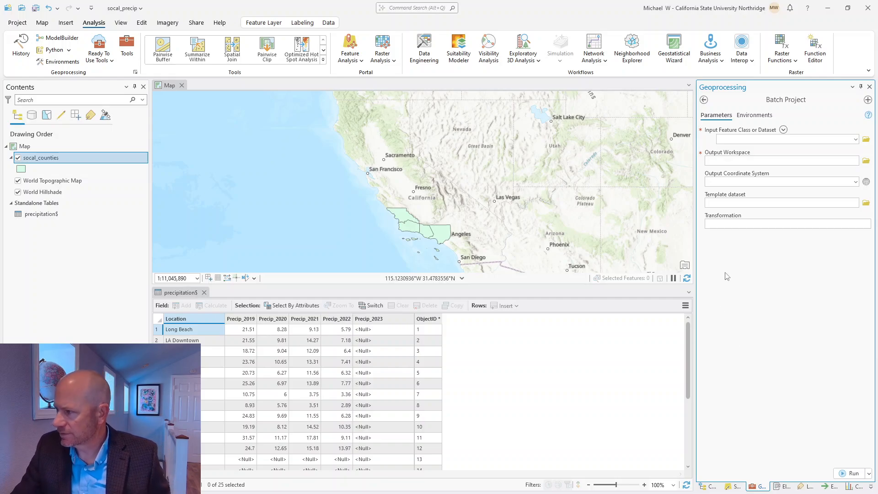
Step: Browse into precip_base.gdb and choose socal_weather_cities and socal_counties as the input feature classes
scroll(507, 396, down, 2)
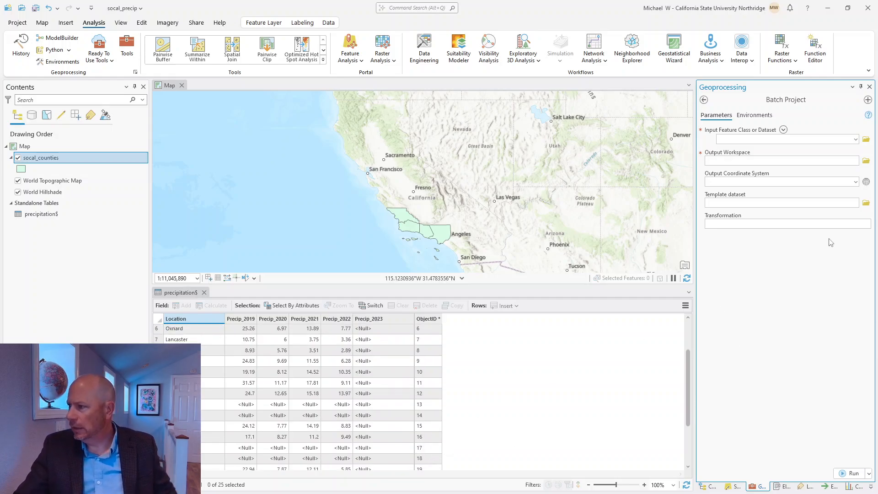
click(865, 140)
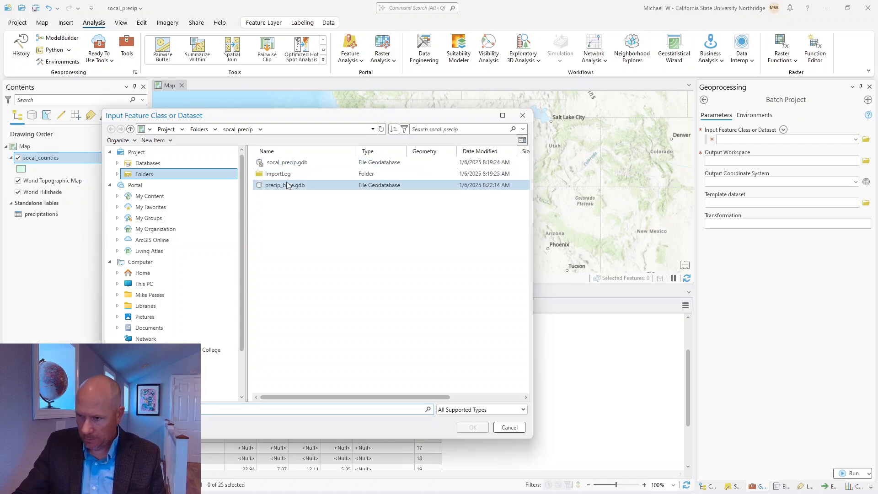
click(287, 186)
double_click(287, 185)
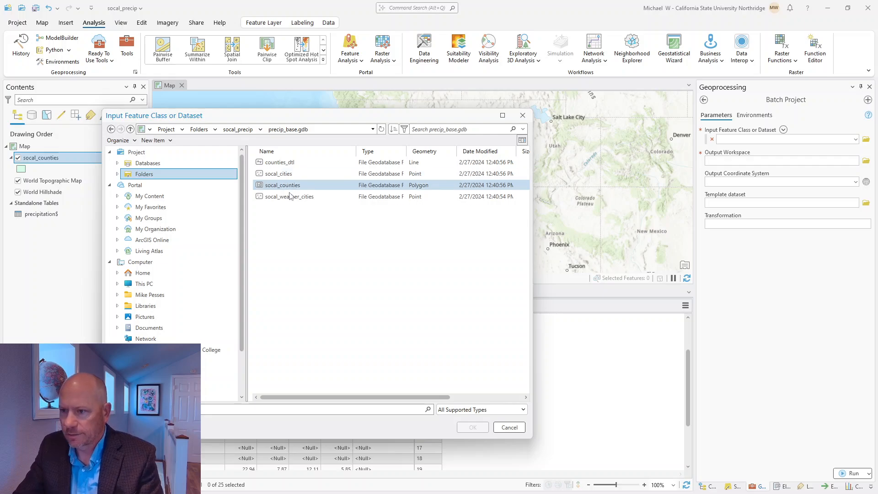
click(294, 197)
ctrl+click(289, 186)
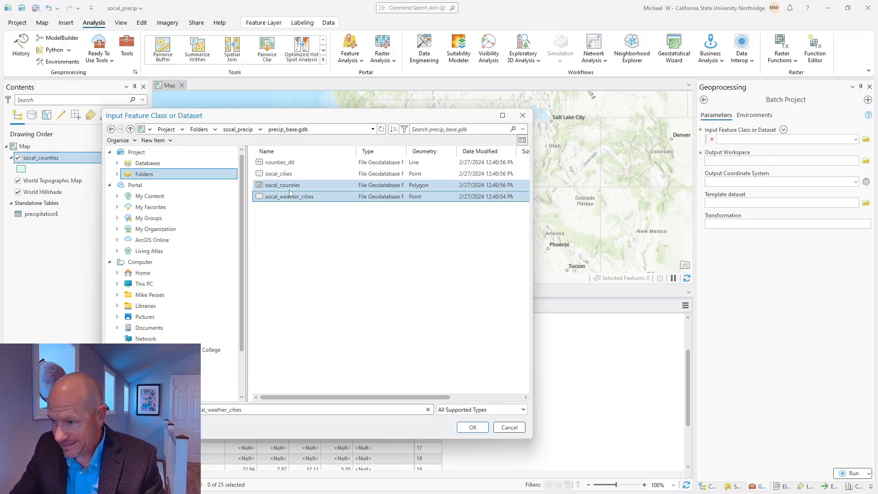
ctrl+click(289, 185)
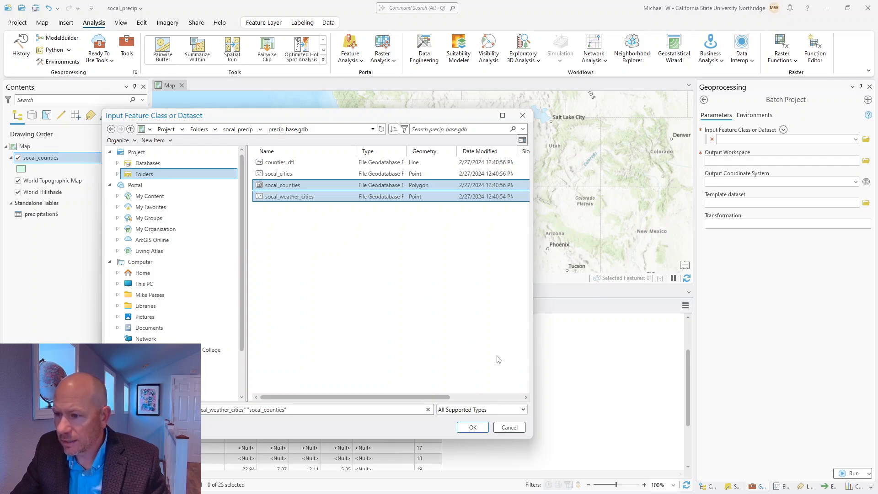
click(473, 428)
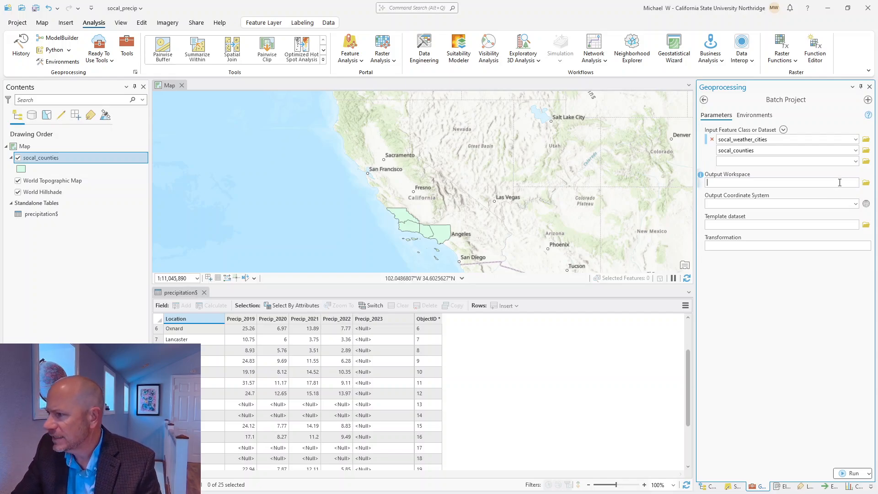
Step: Choose Databases > socal_precip.gdb as the Batch Project output workspace
click(864, 185)
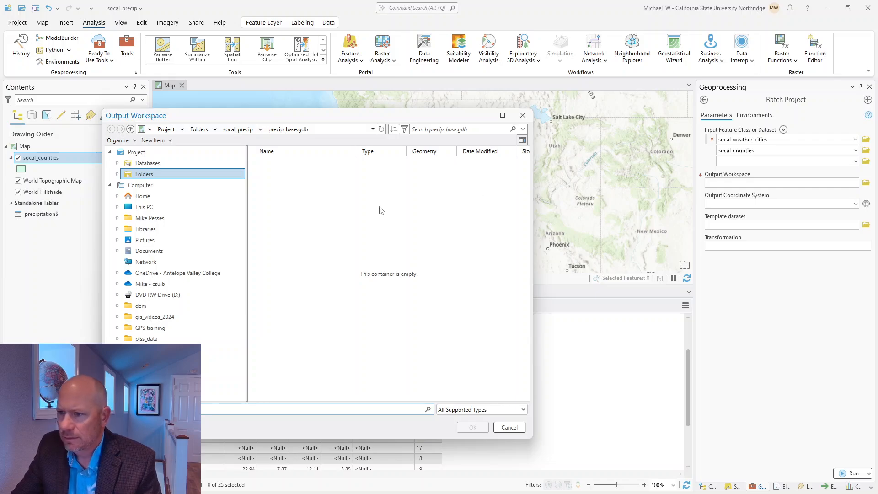
click(159, 163)
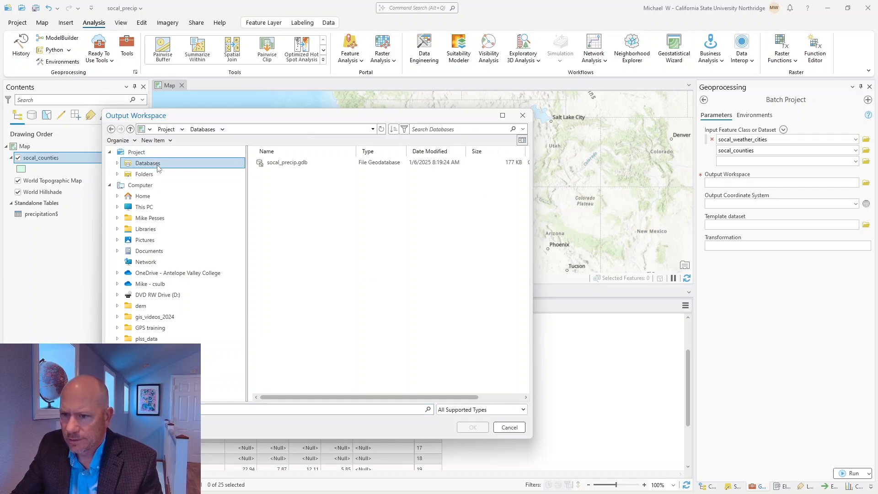
double_click(280, 163)
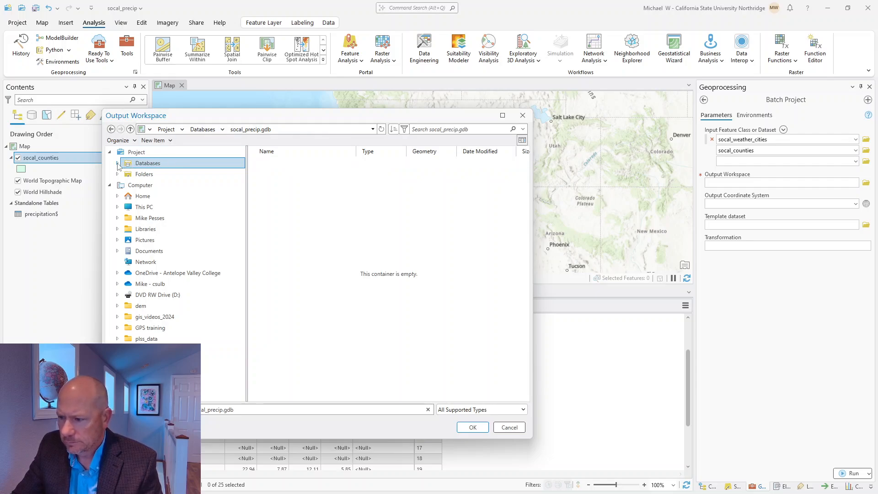
click(484, 430)
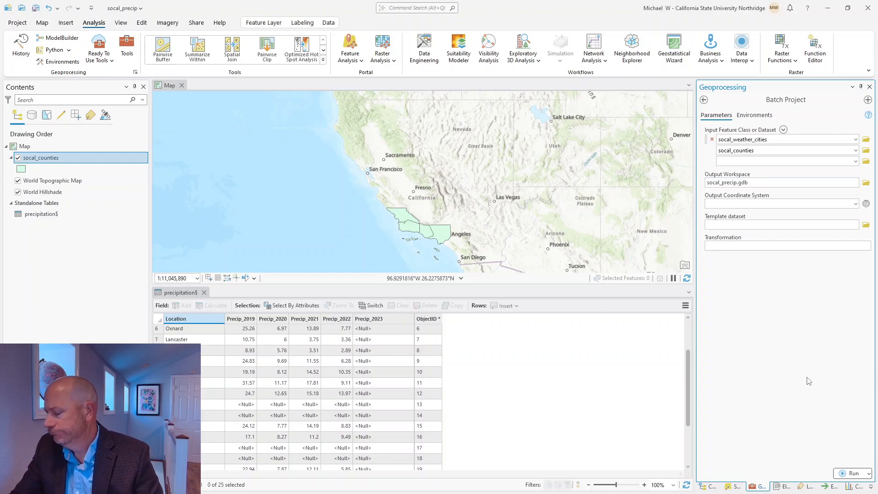
Step: Set the output coordinate system to NAD 1983 (2011) California (Teale) Albers (Meters) and run Batch Project
click(866, 205)
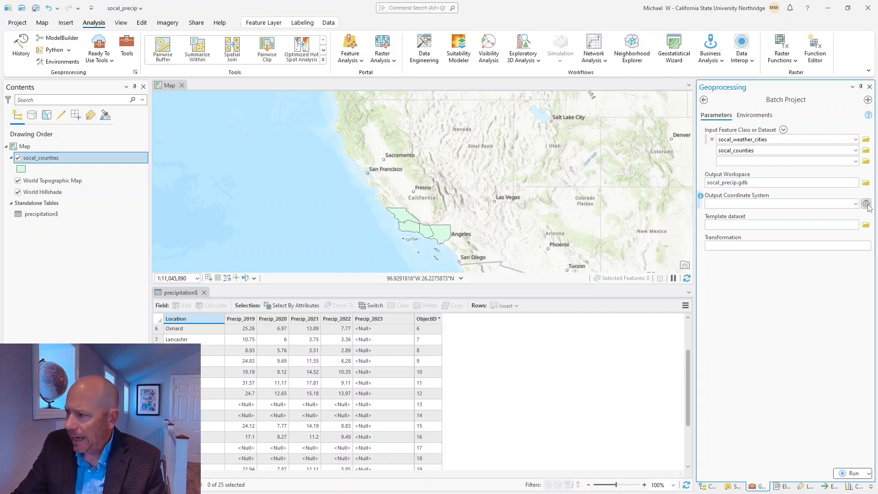
click(66, 219)
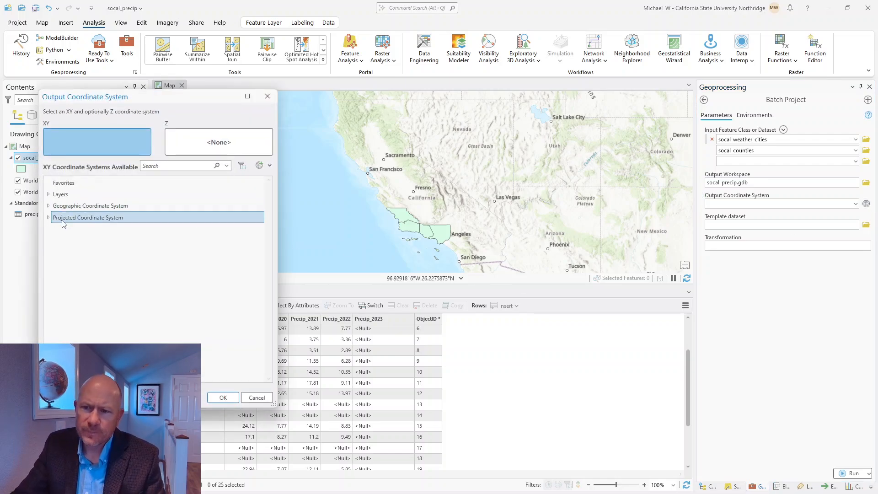
click(49, 219)
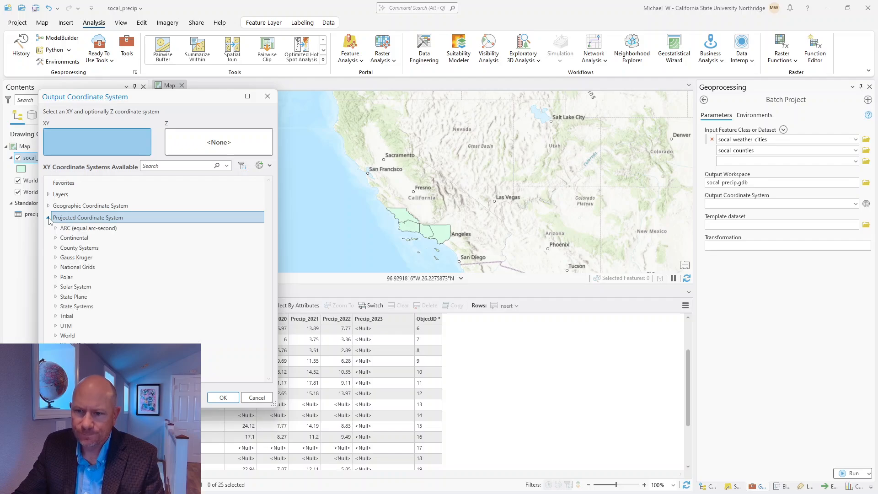
click(56, 306)
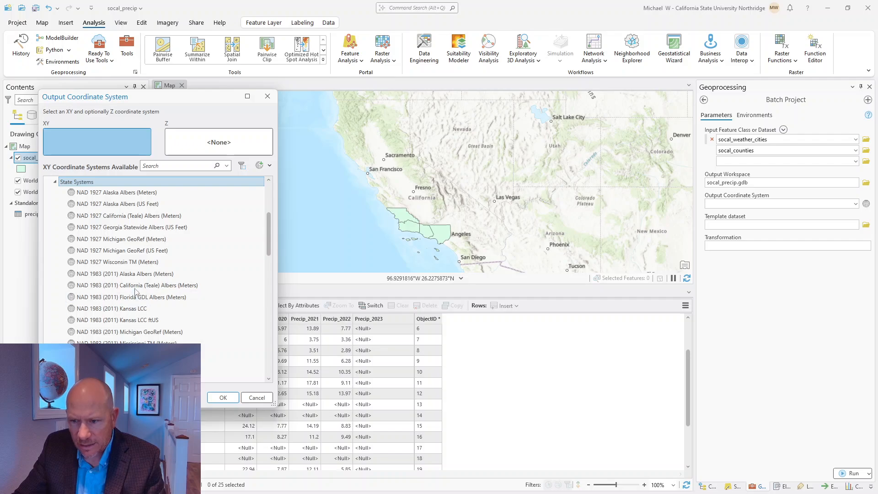
click(97, 289)
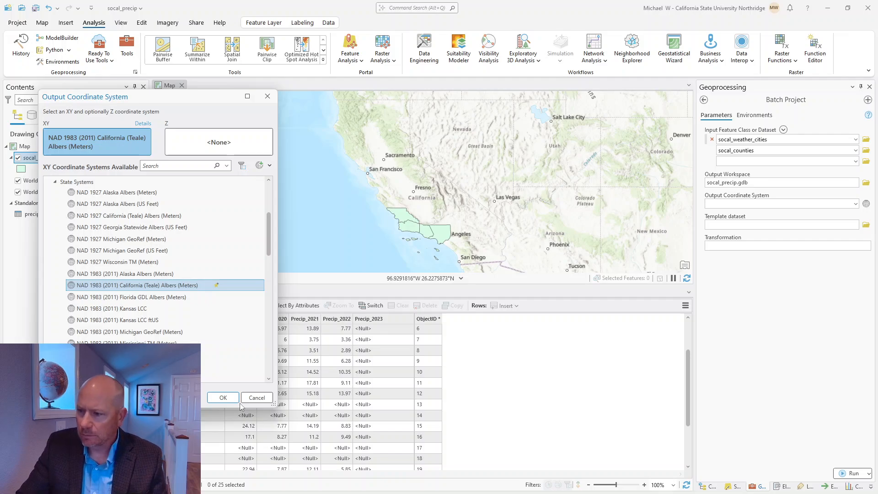
click(224, 398)
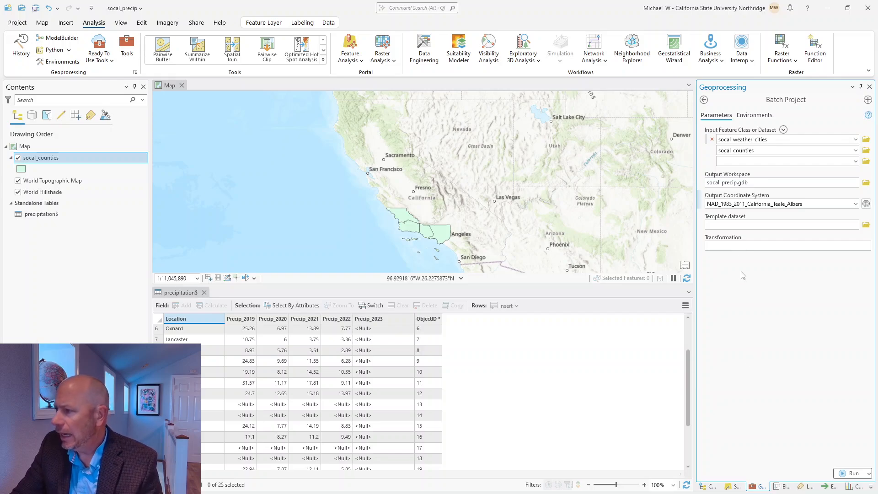
click(743, 246)
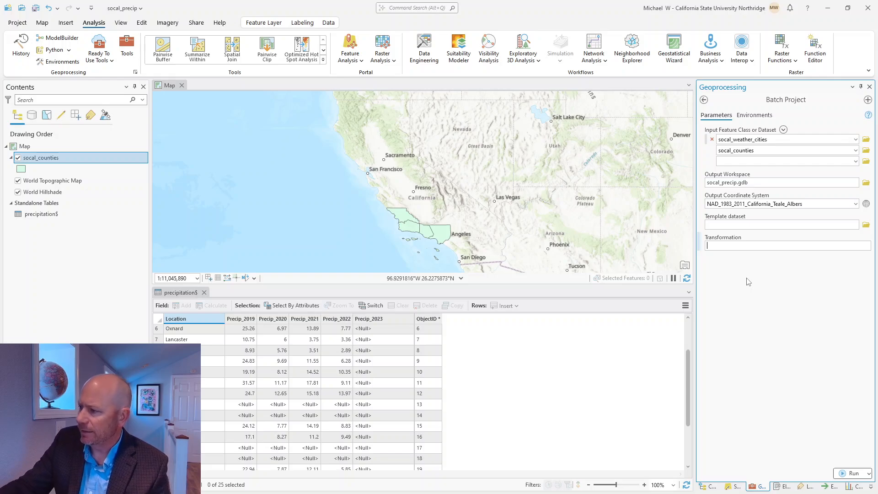
click(853, 474)
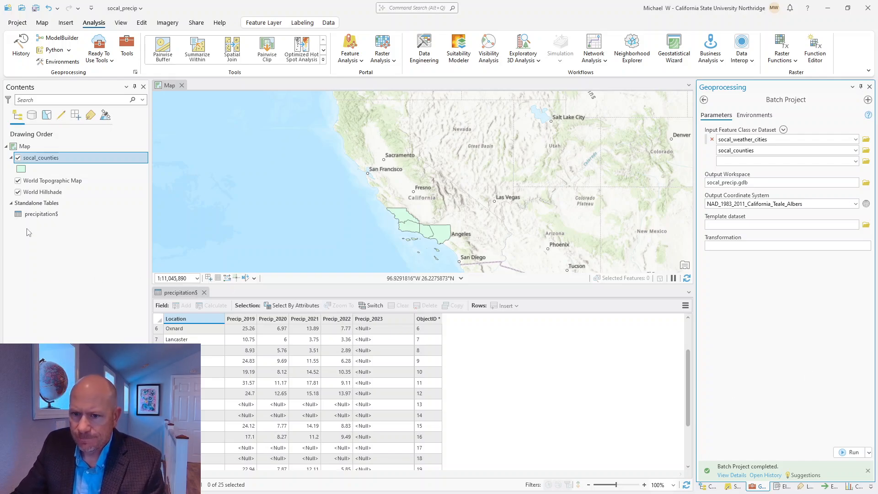
Step: Expand socal_precip.gdb in Catalog and remove the old socal_counties layer from the map
click(712, 487)
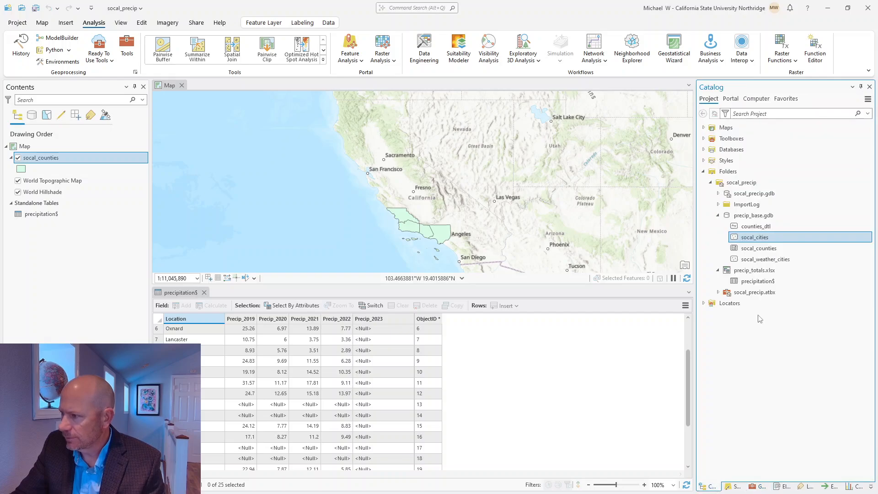
click(718, 194)
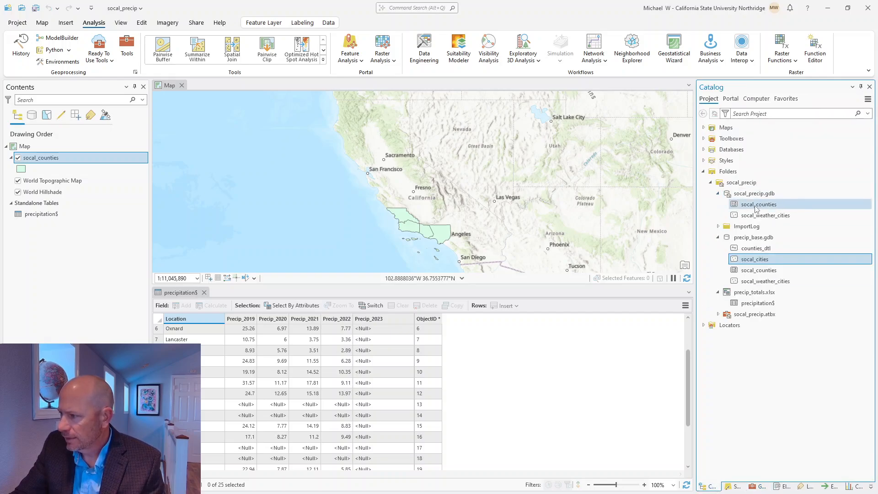
click(752, 207)
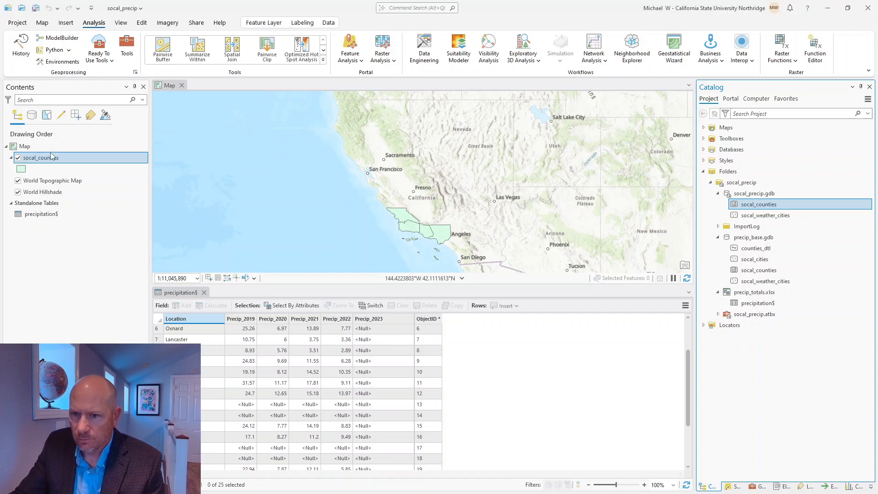
click(48, 160)
right_click(48, 160)
click(73, 187)
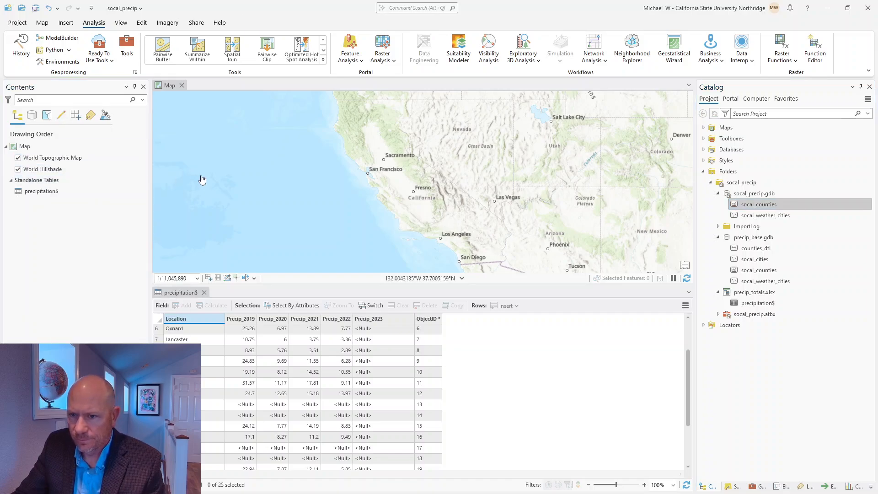
Step: Add the projected socal_counties and socal_weather_cities to the map and save the project
ctrl+click(763, 217)
drag(763, 216, 502, 204)
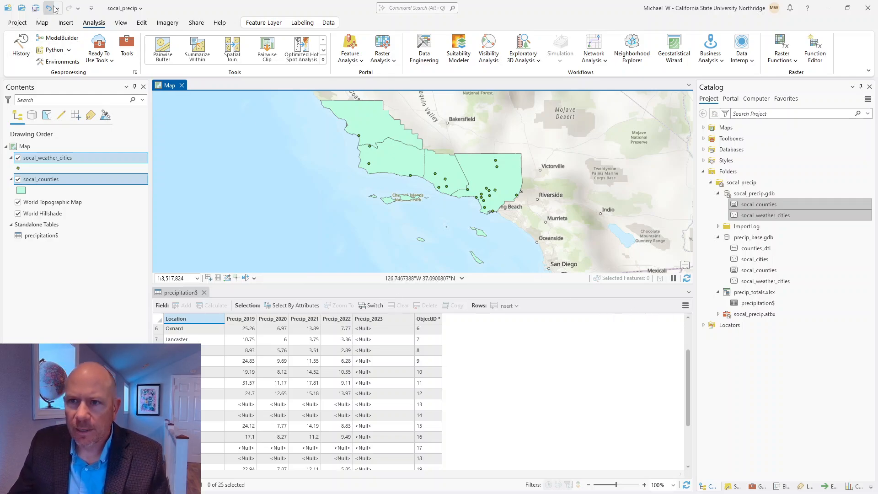
click(35, 8)
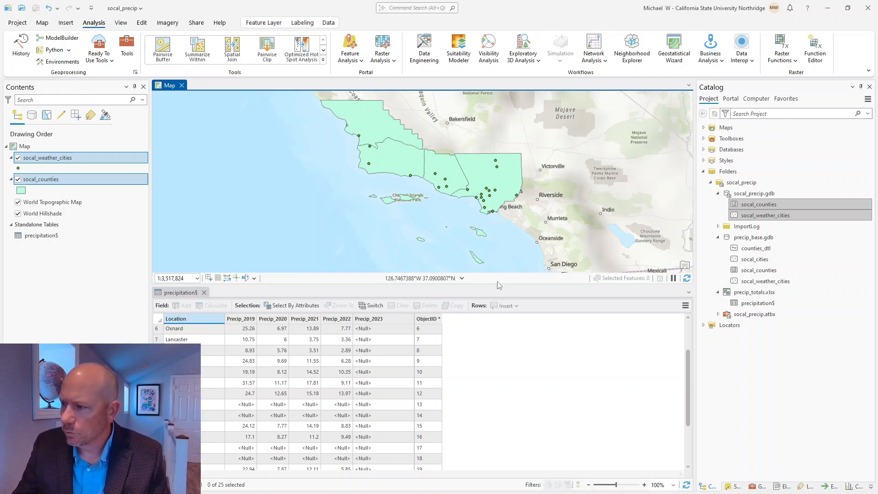
Step: Turn on name labels for socal_weather_cities and zoom in on Los Angeles
click(118, 301)
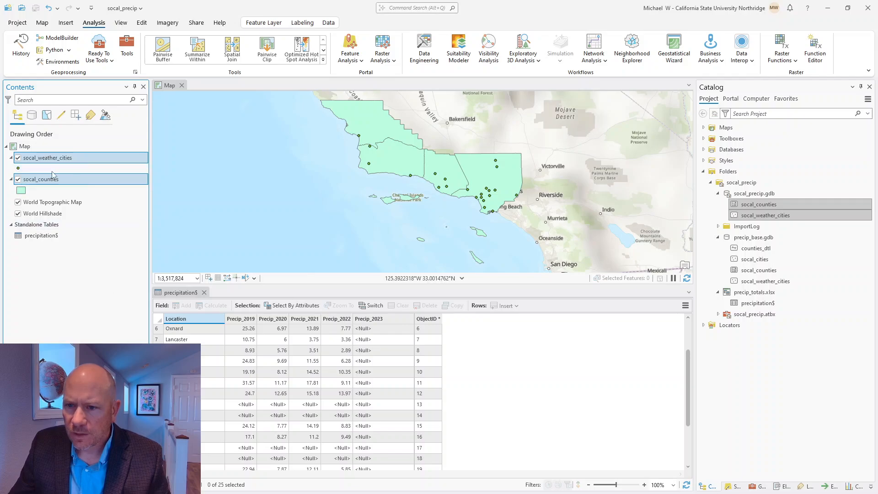
click(46, 158)
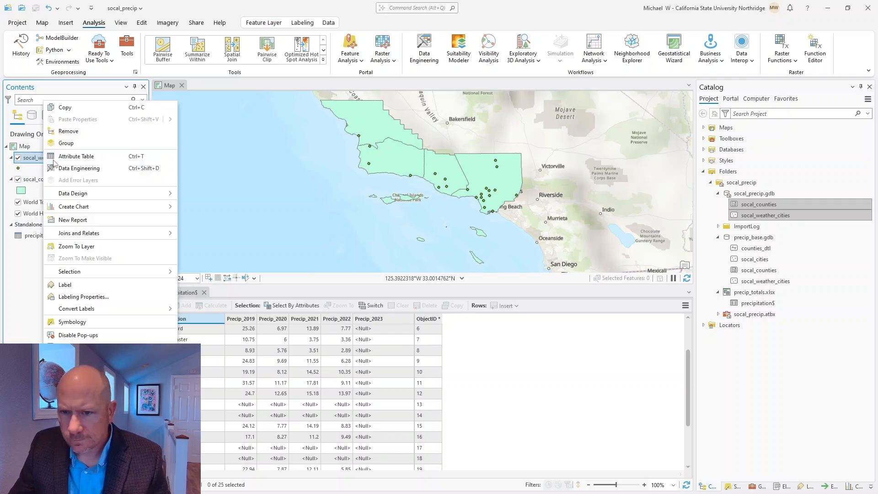
right_click(46, 158)
click(85, 284)
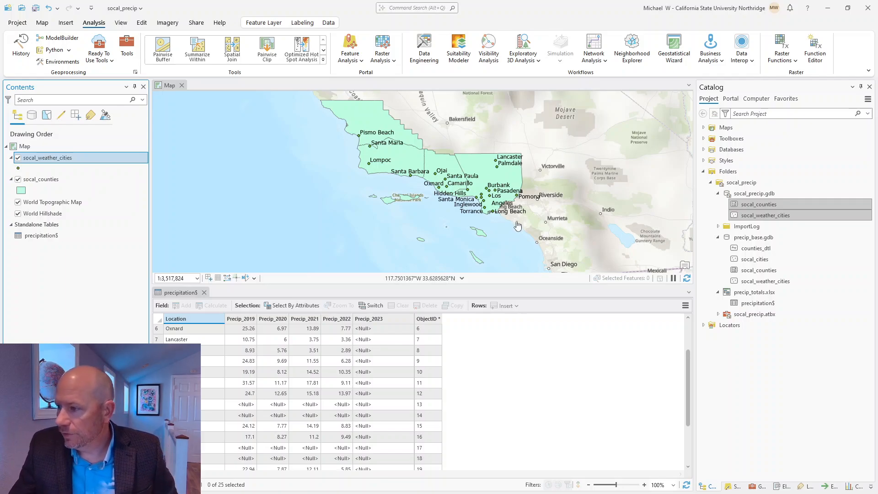
scroll(479, 198, up, 5)
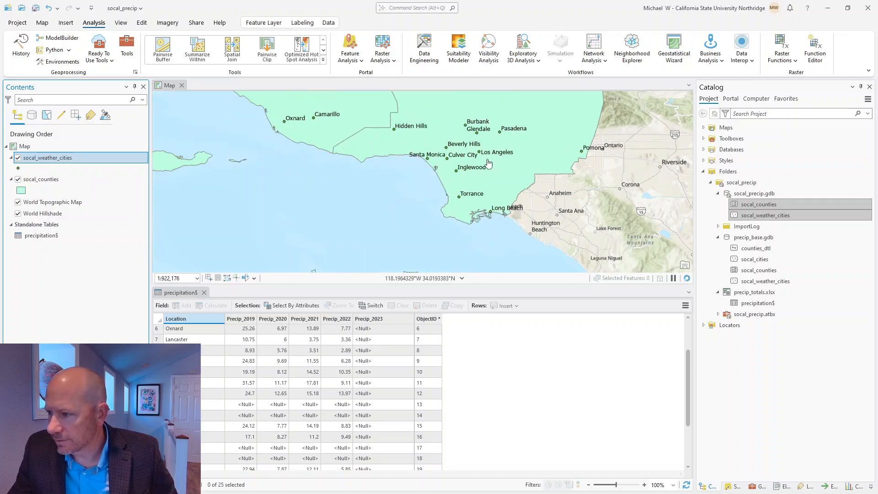
scroll(485, 165, up, 3)
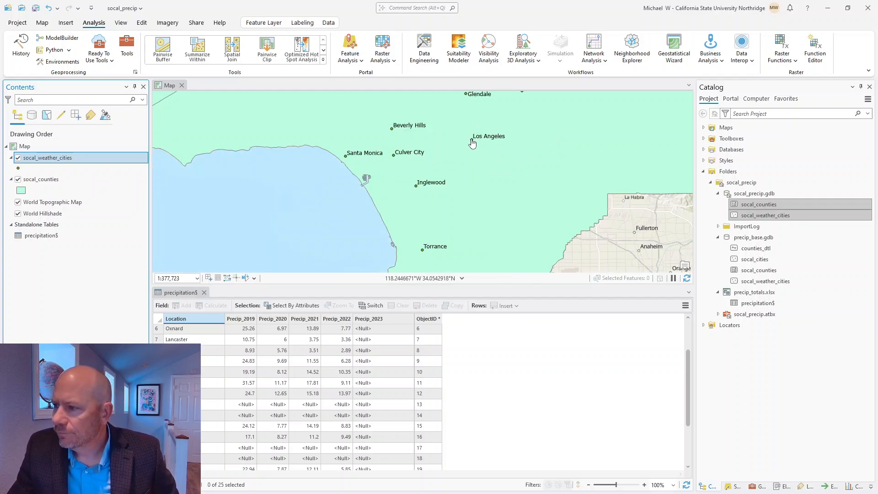
Step: Switch socal_counties to the hollow Black Outline symbol
click(21, 191)
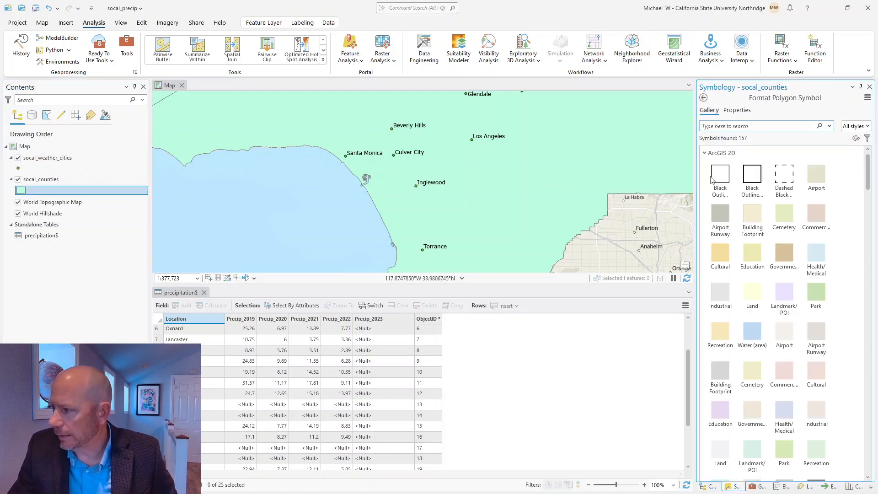
click(720, 178)
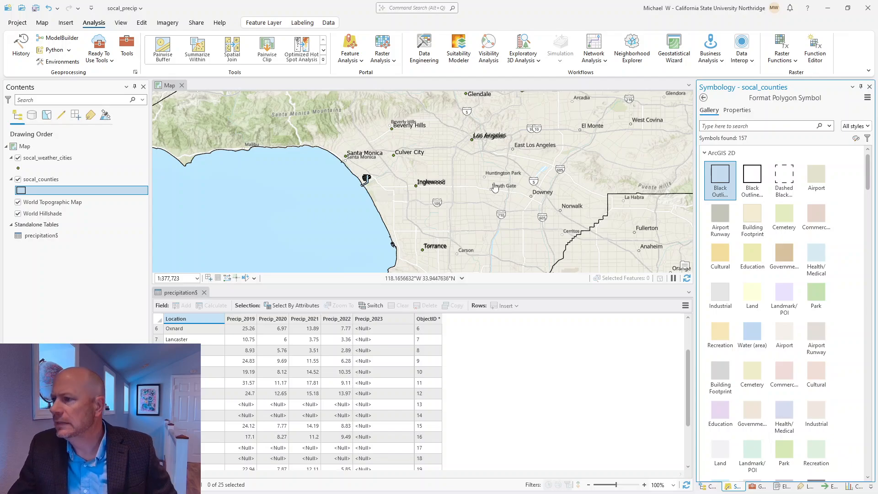
scroll(527, 150, up, 2)
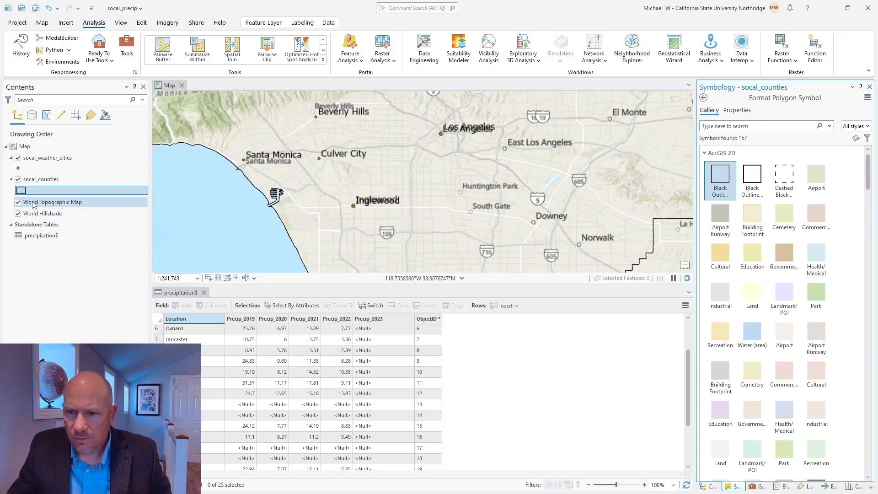
click(46, 160)
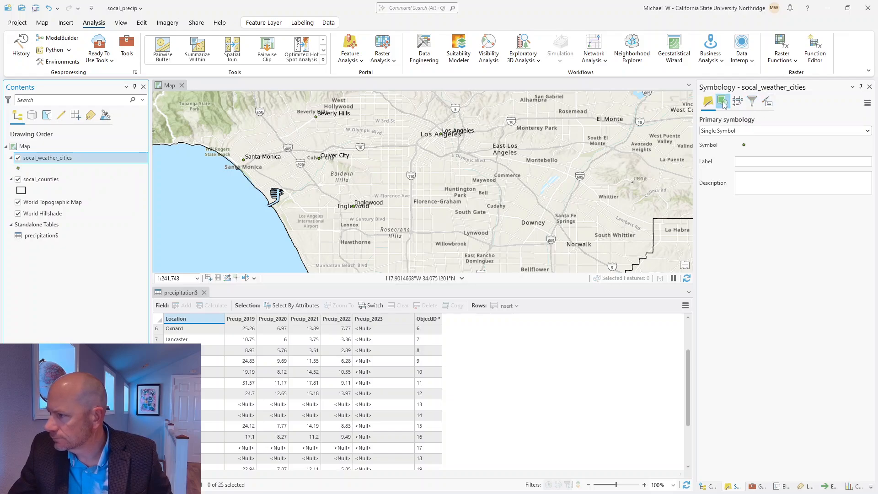
Step: Format the weather city labels as bold, red, 14 pt Swis721 BT text and apply
right_click(56, 160)
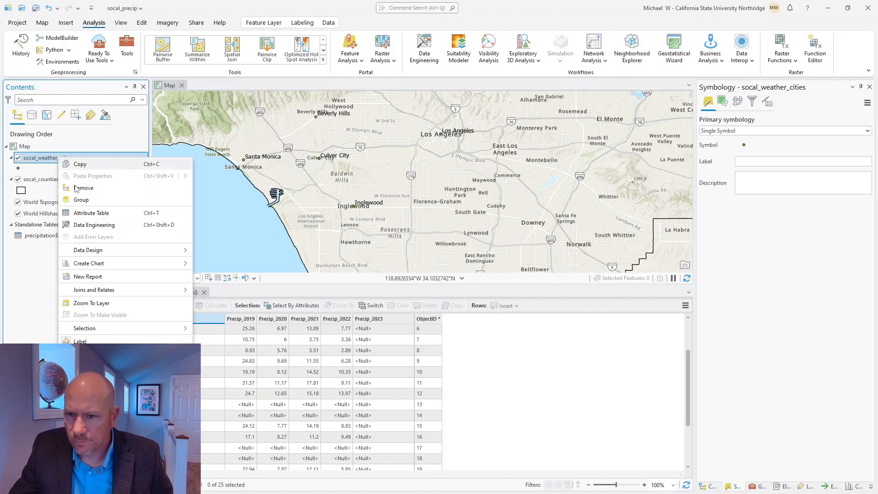
click(98, 354)
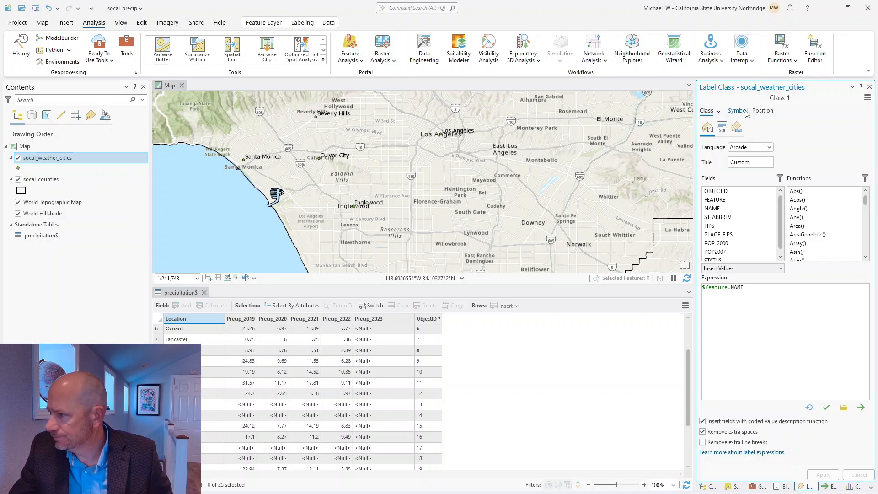
click(738, 111)
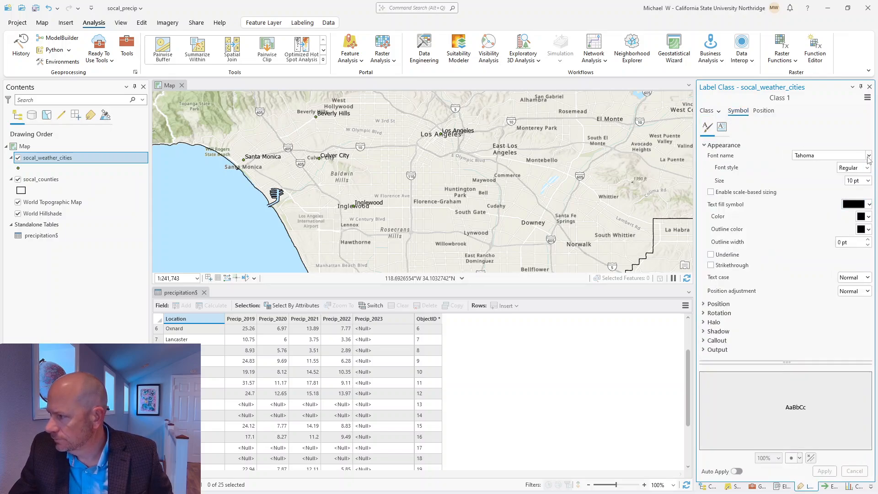
click(869, 156)
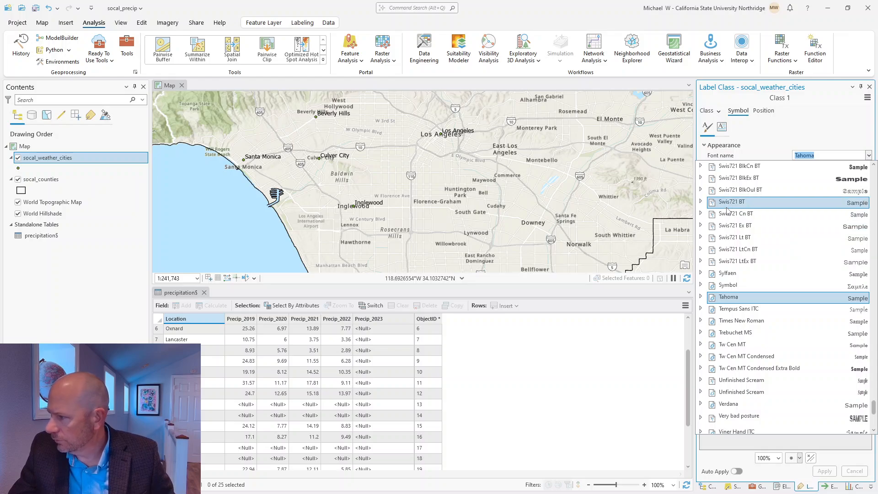
click(728, 205)
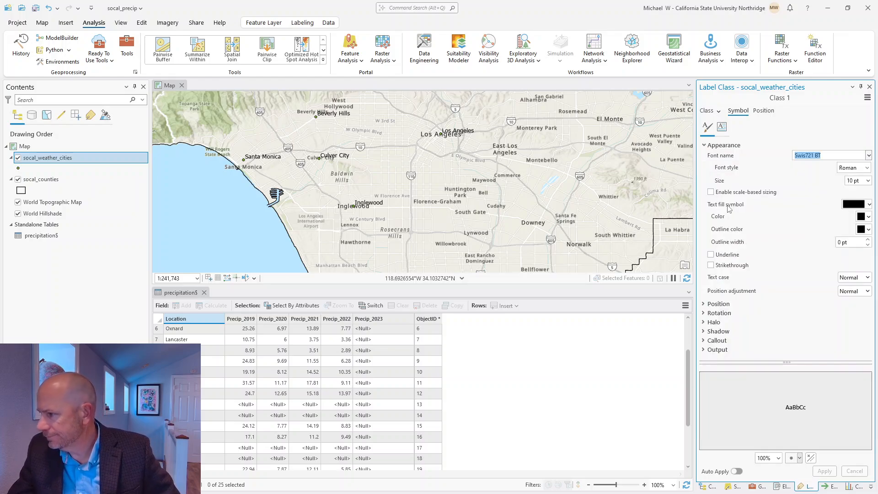
click(869, 217)
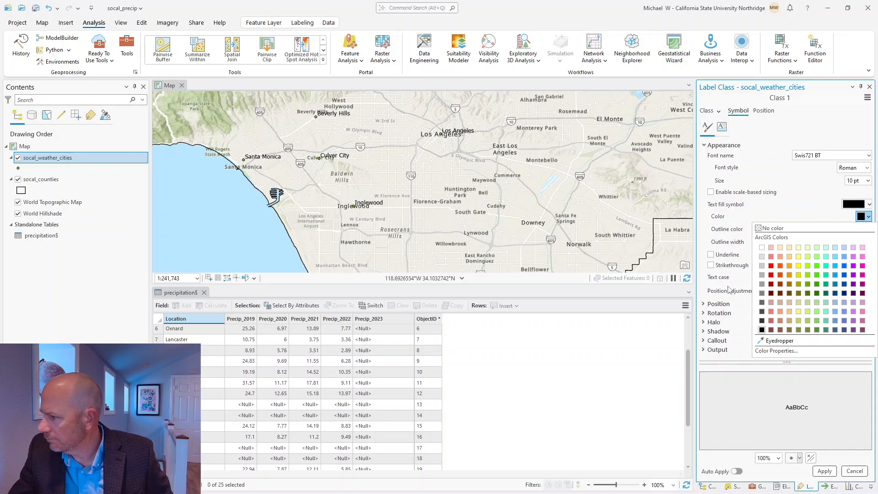
click(771, 275)
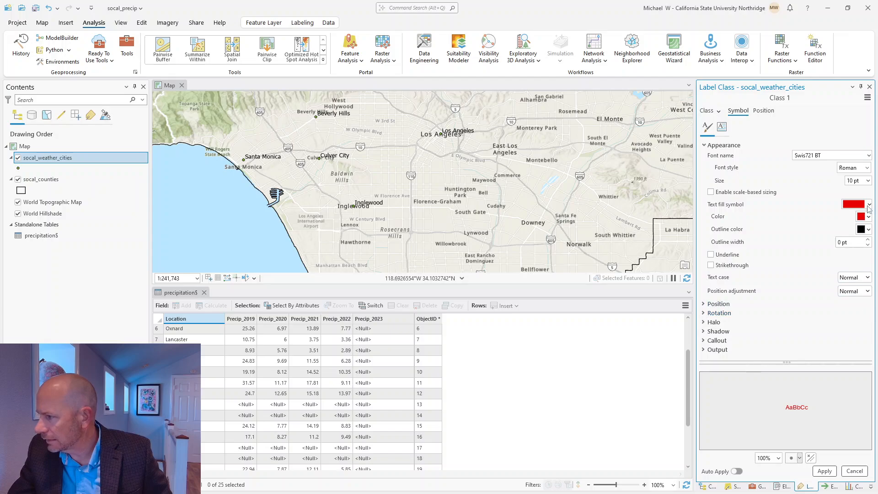
click(869, 181)
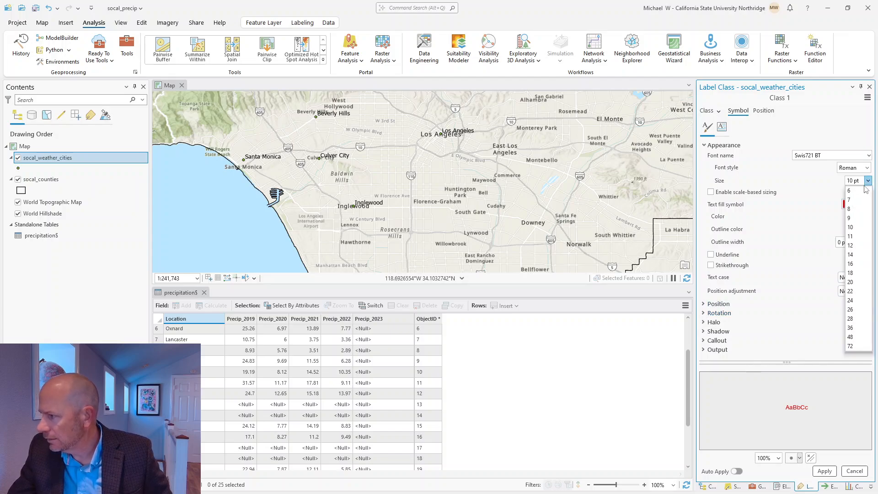
click(852, 255)
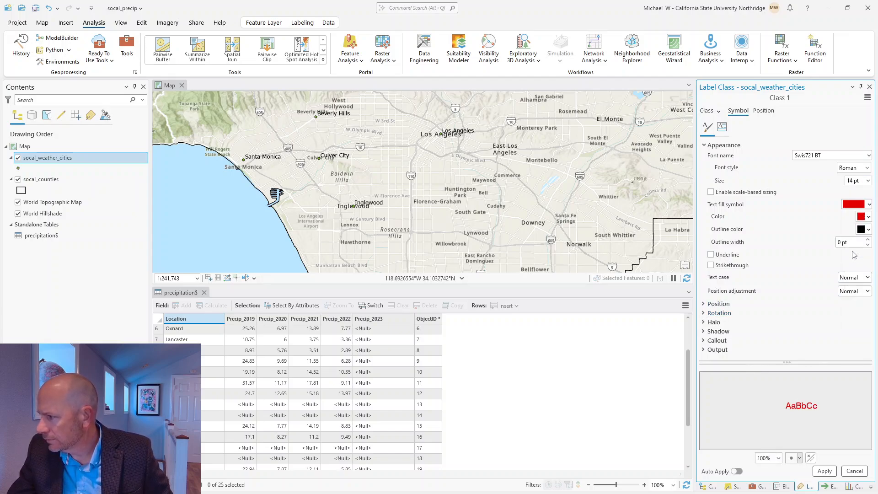
click(868, 168)
click(850, 196)
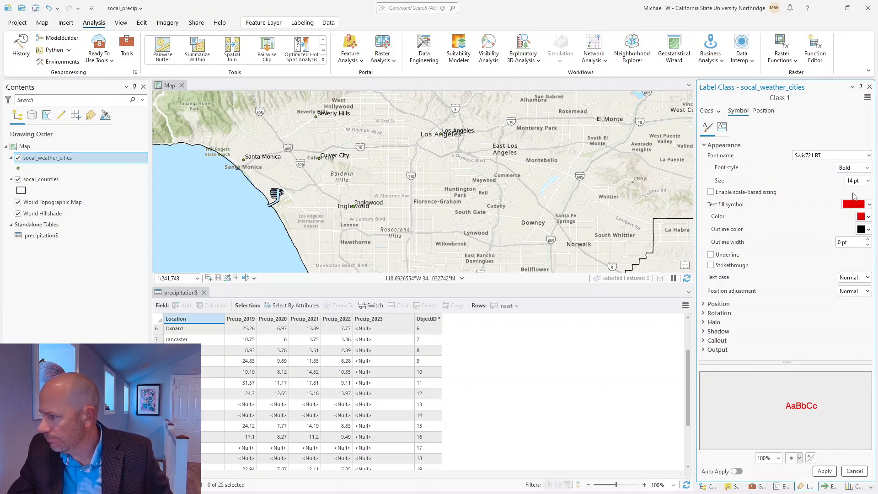
click(824, 471)
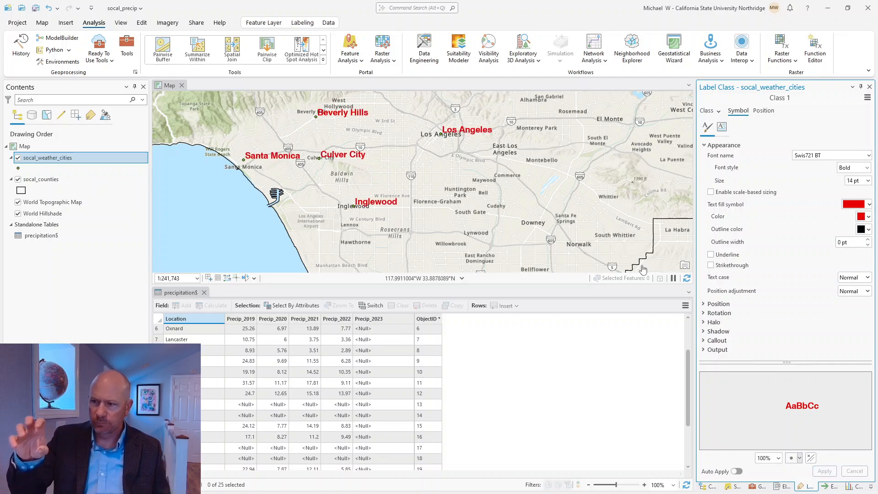
click(19, 168)
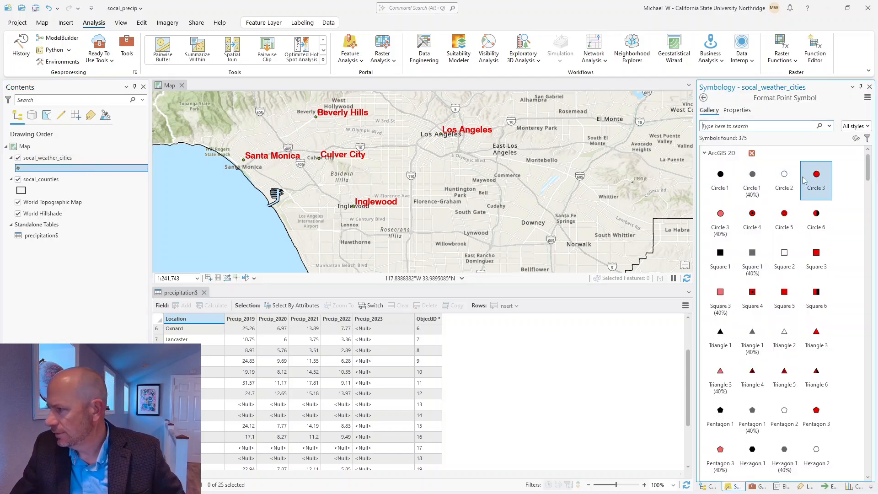
Step: Draw the weather city points with the red Circle 3 symbol
click(816, 180)
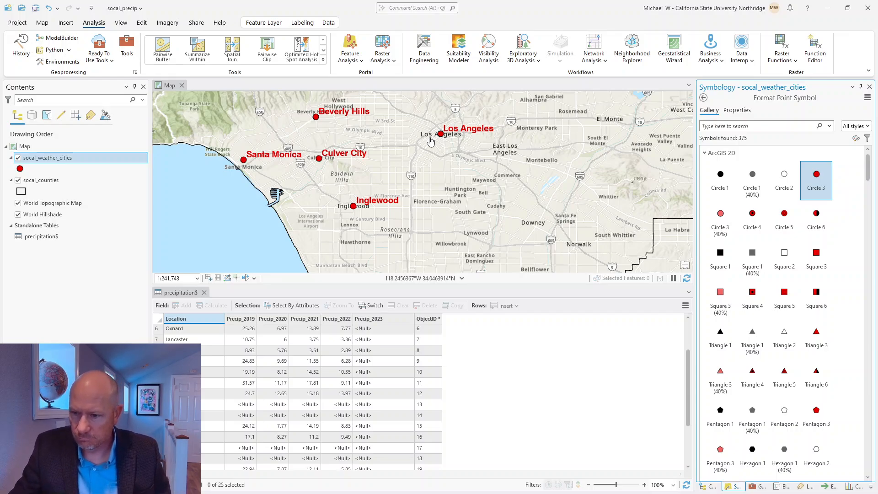
Step: Pan among Inglewood, Torrance, Long Beach and Los Angeles, then open the Los Angeles pop-up
scroll(211, 339, up, 2)
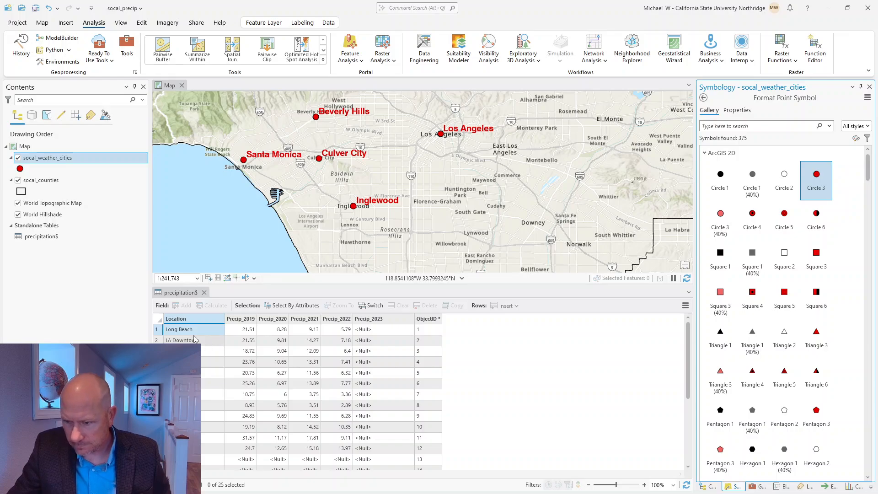
drag(394, 233, 393, 213)
scroll(393, 212, down, 3)
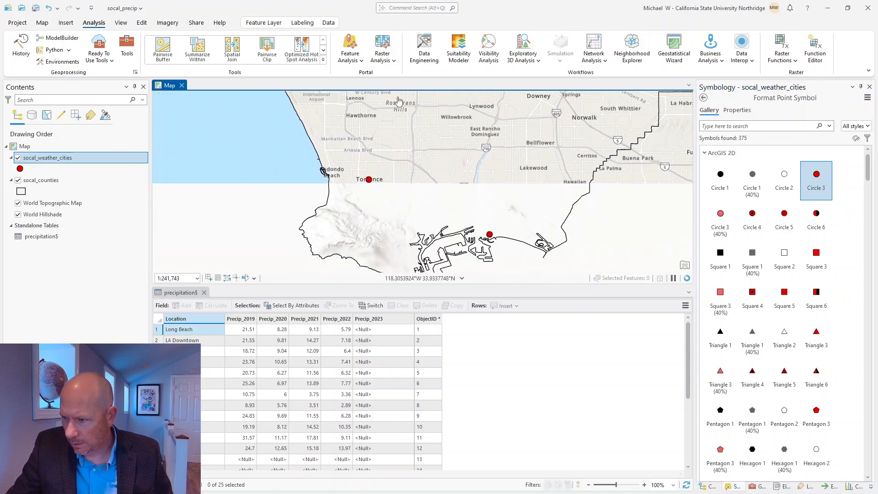
scroll(486, 156, up, 3)
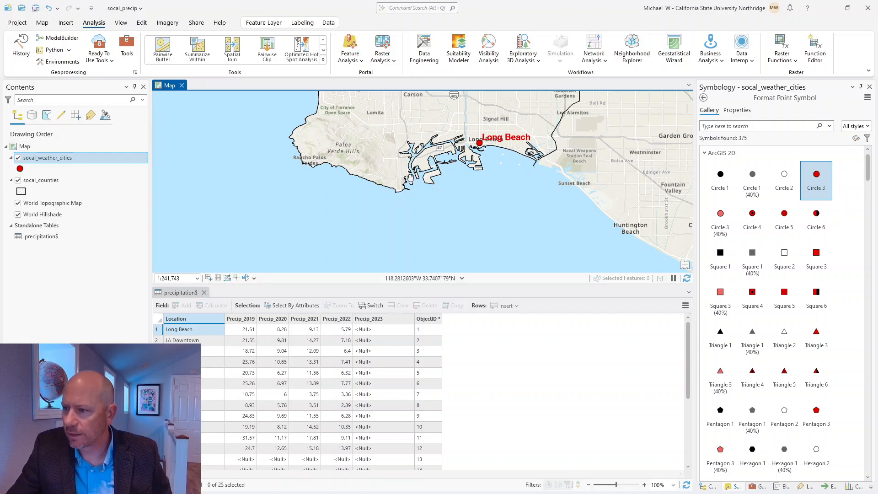
drag(409, 143, 459, 256)
drag(324, 107, 325, 179)
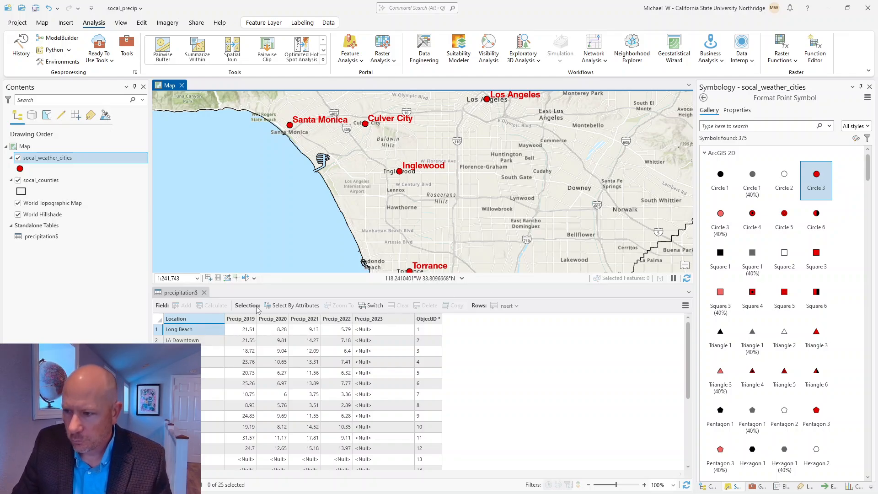
drag(548, 239, 525, 118)
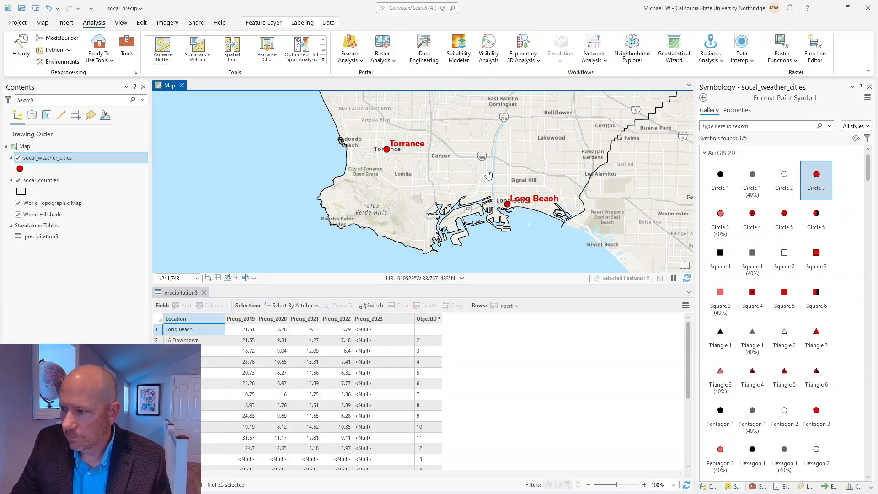
drag(484, 164, 486, 210)
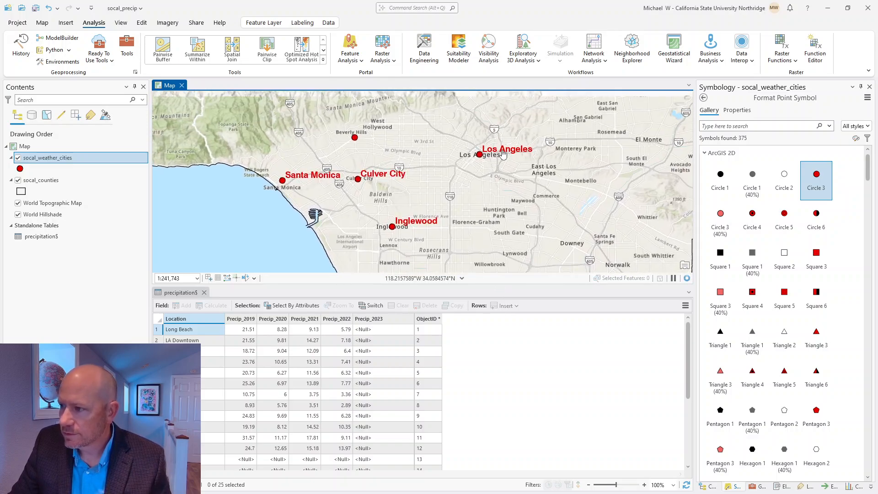
click(481, 156)
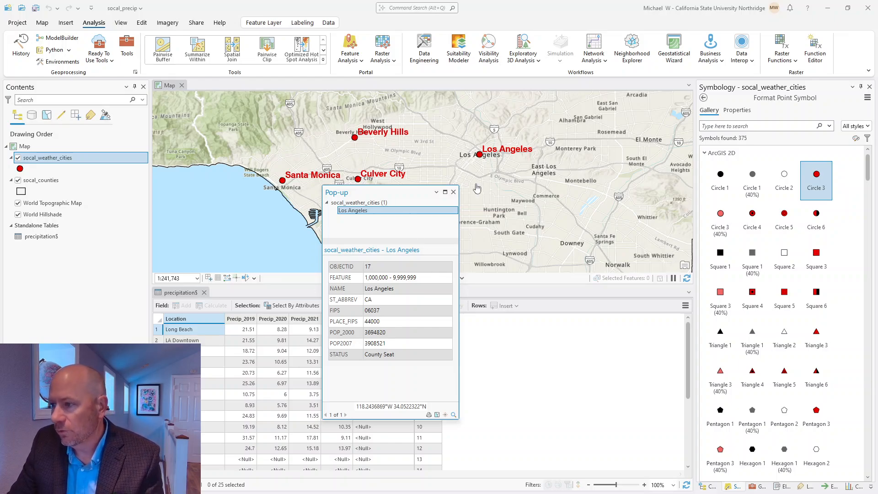
Step: Close the Los Angeles pop-up and open the Modify Features tools from the Edit tab
click(142, 23)
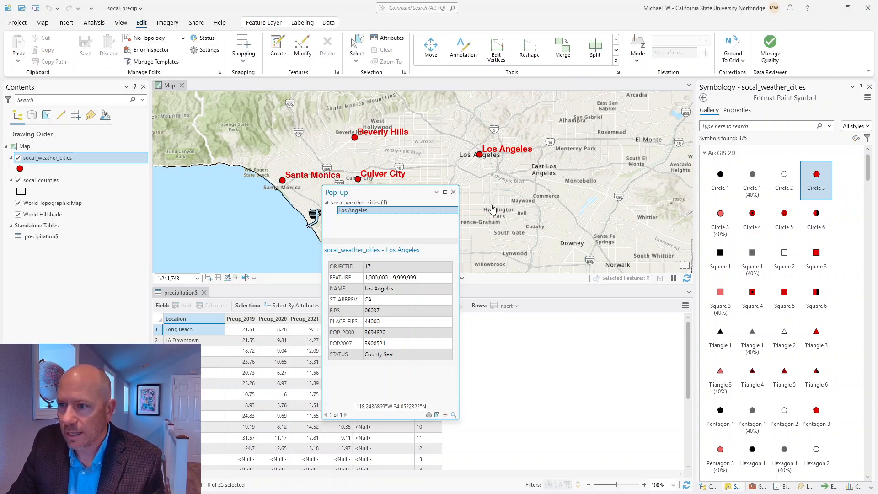
click(453, 192)
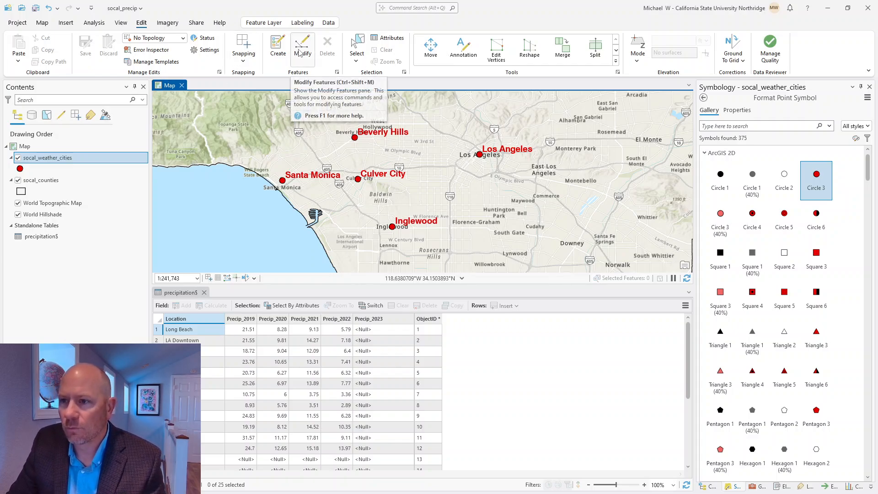
click(299, 52)
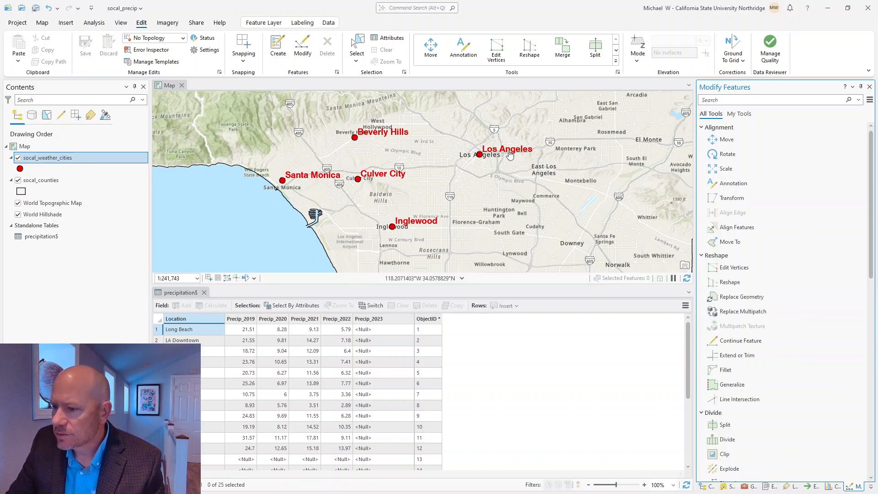
Step: Open the socal_weather_cities attribute table and switch to the Select tool
right_click(56, 161)
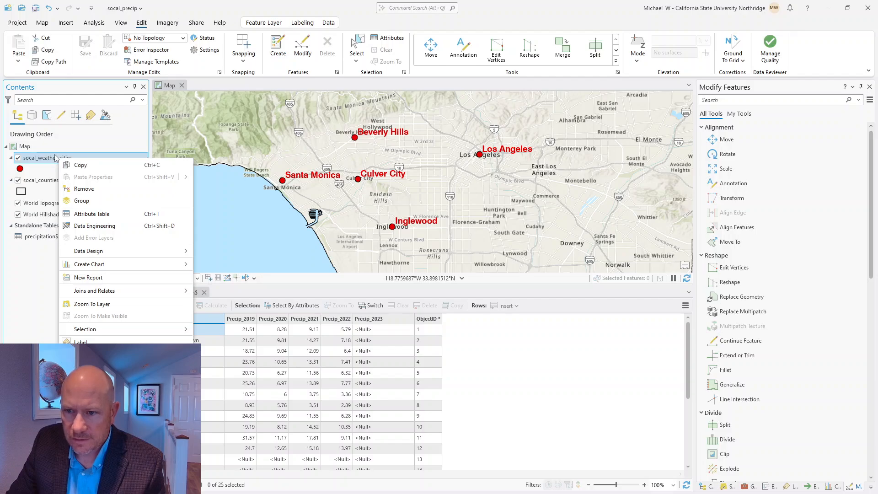
click(87, 215)
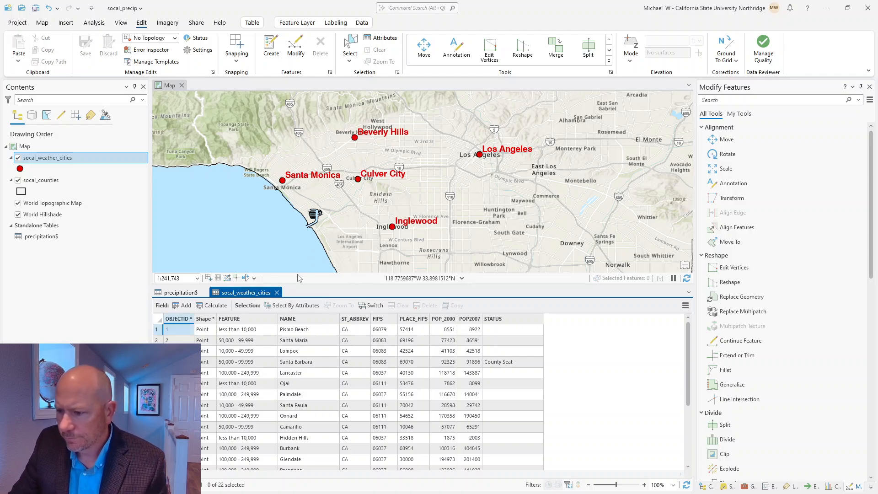
click(480, 155)
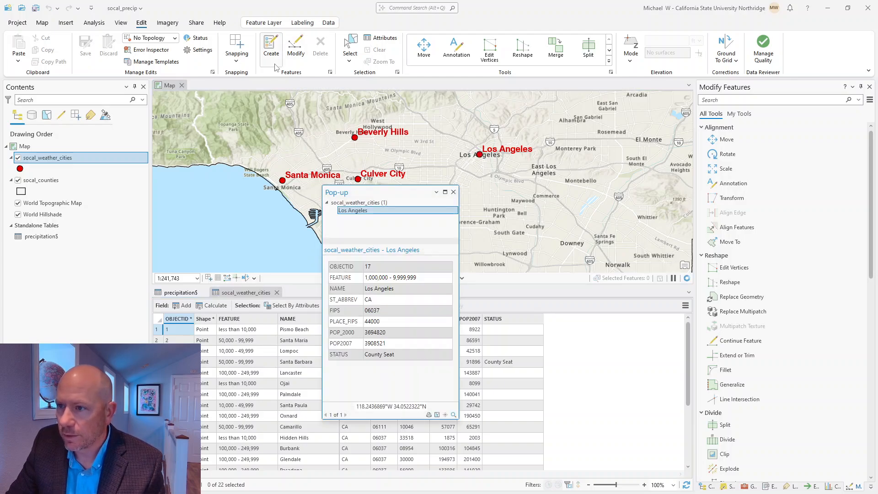
click(349, 44)
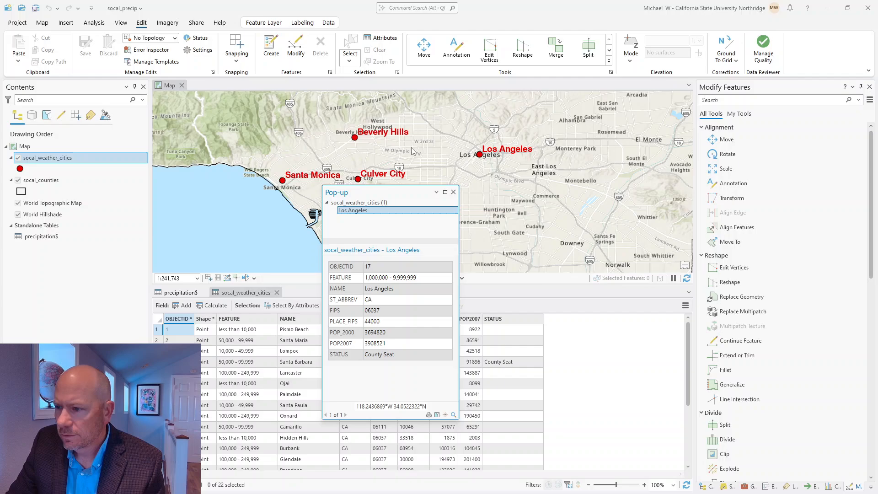
click(454, 192)
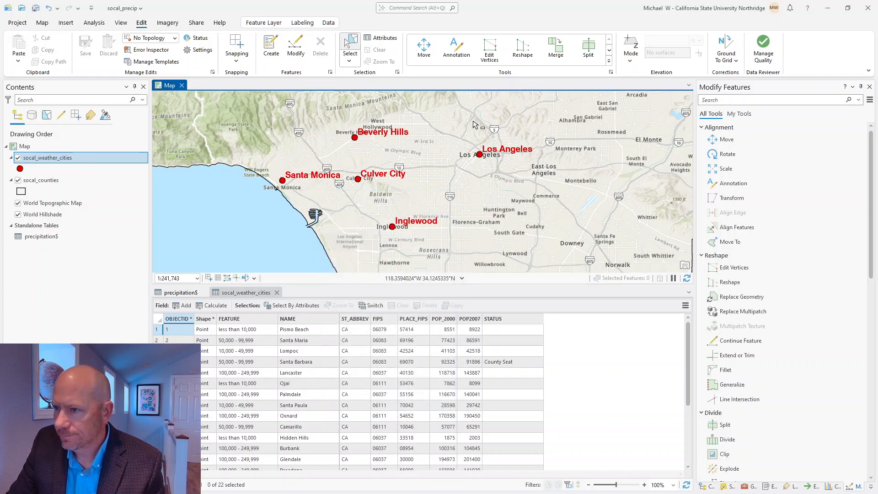
Step: Change the Los Angeles point's NAME to LA Downtown in the attribute table
click(480, 155)
scroll(274, 394, down, 3)
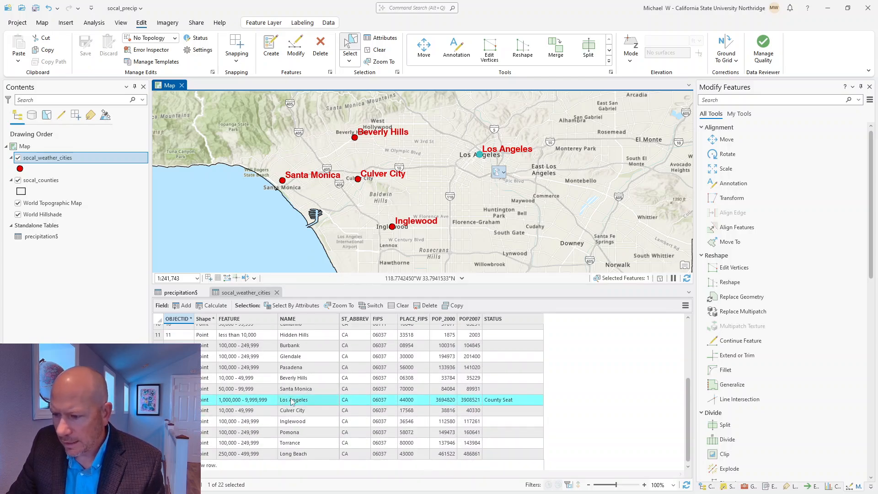
click(291, 402)
click(292, 401)
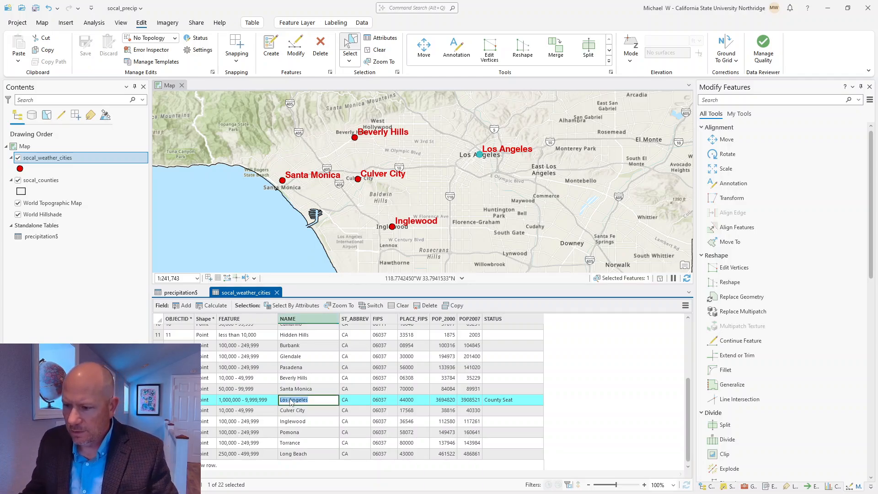
text(LA Downtown)
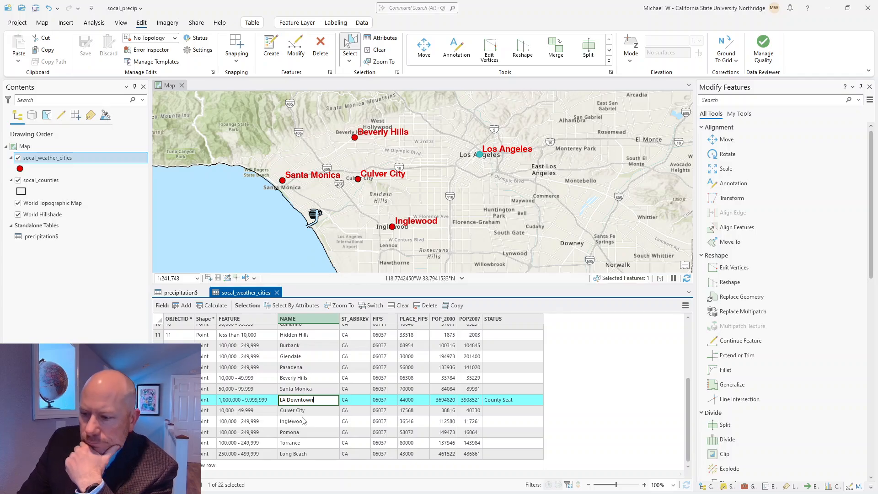
click(309, 415)
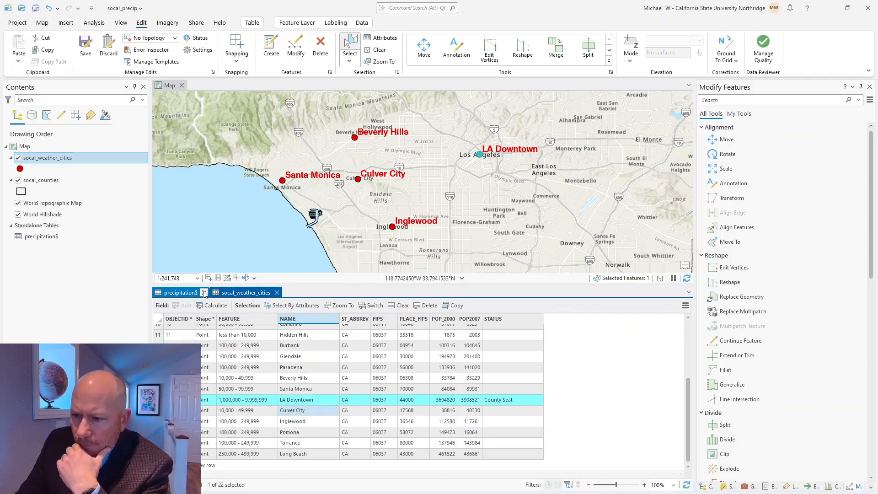
Step: Compare the precipitation$ table with socal_weather_cities, ending on socal_weather_cities
click(185, 293)
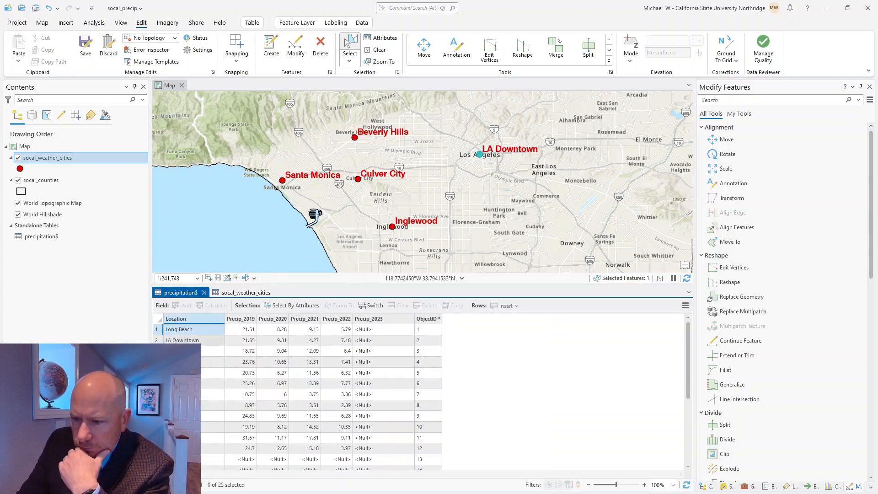
click(236, 294)
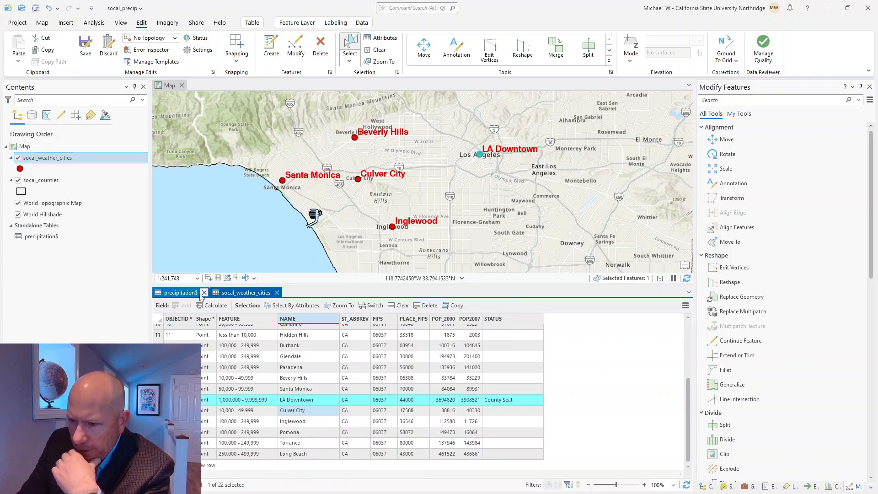
click(184, 293)
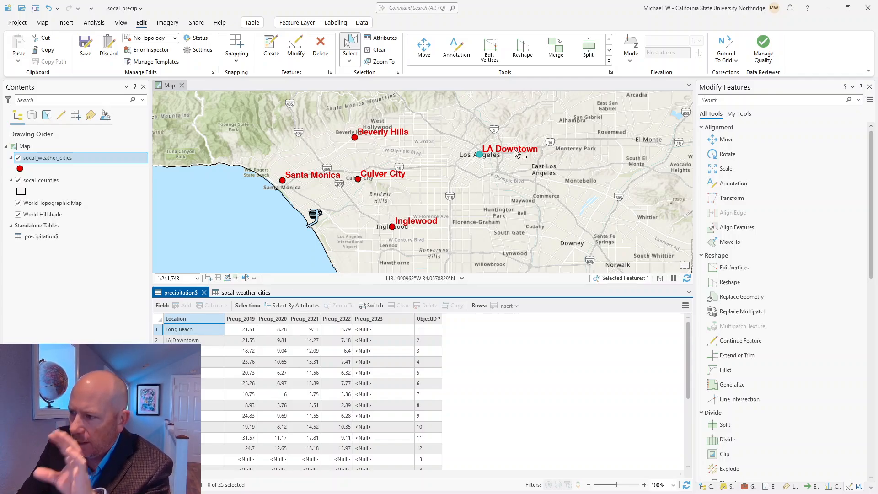
click(246, 293)
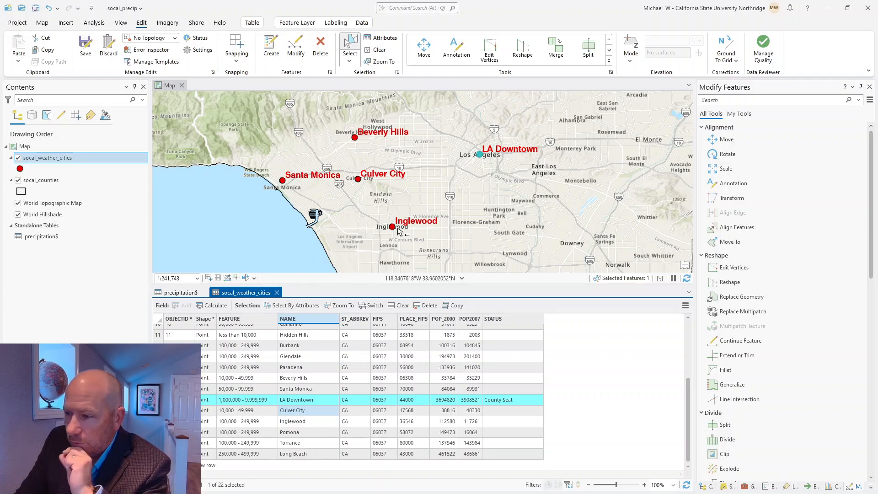
Step: Select the Inglewood point and move it onto the airport
click(302, 54)
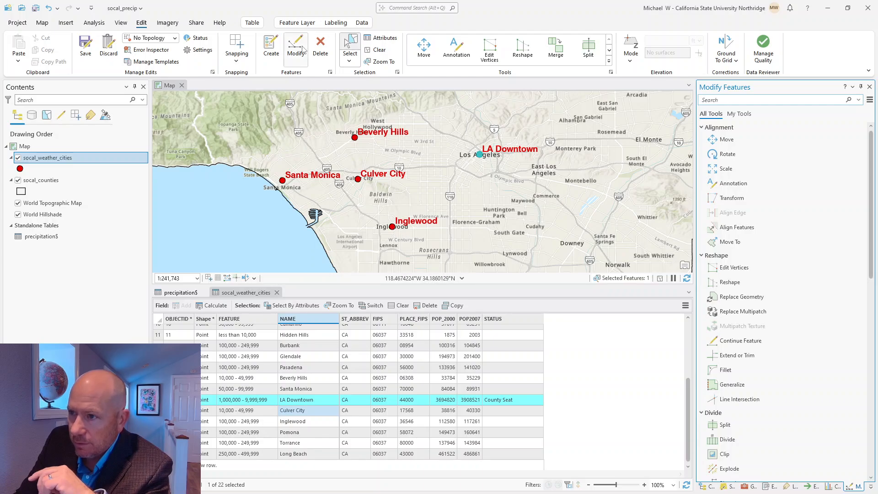
click(394, 227)
click(424, 47)
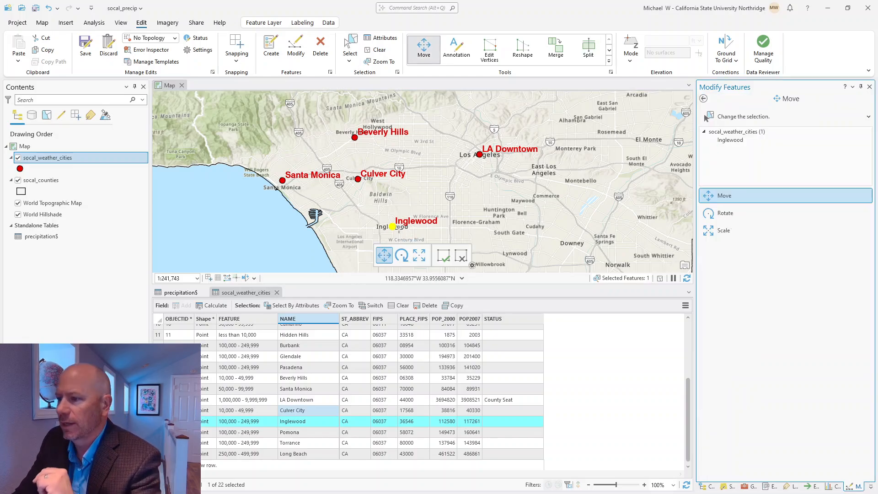
drag(392, 223, 336, 239)
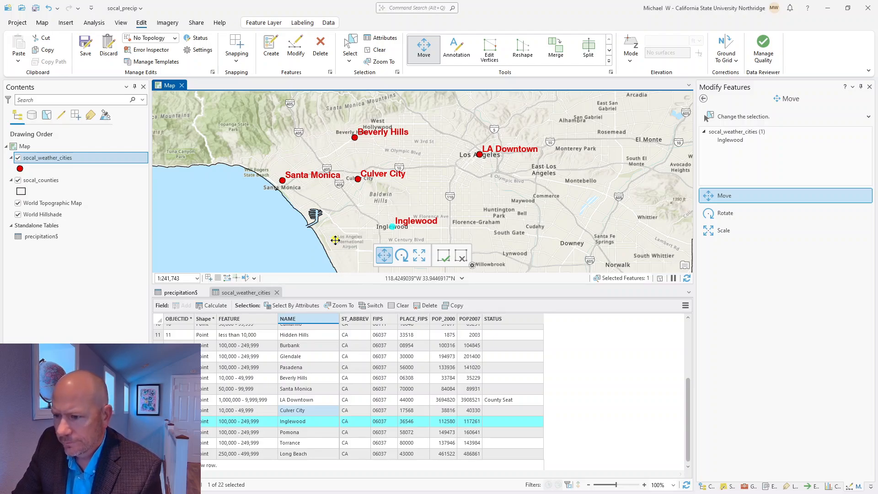
Step: Rename the Inglewood city to 'LAX' in the attribute table
click(296, 423)
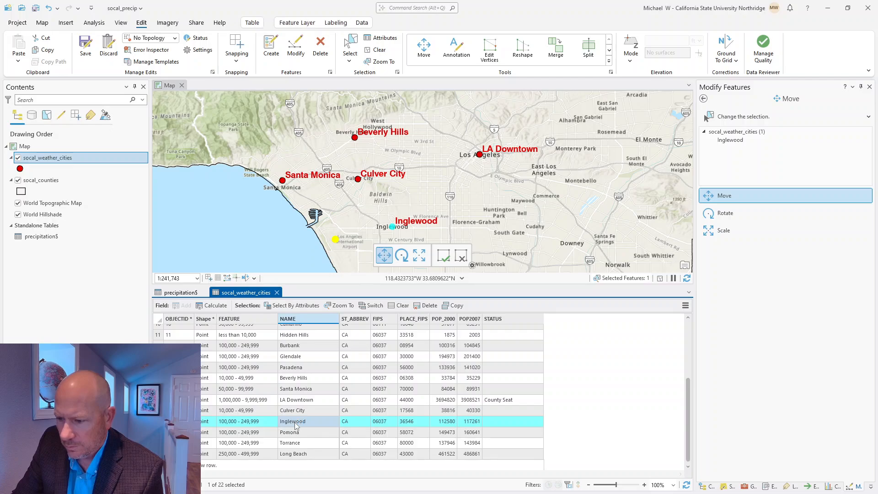
click(296, 423)
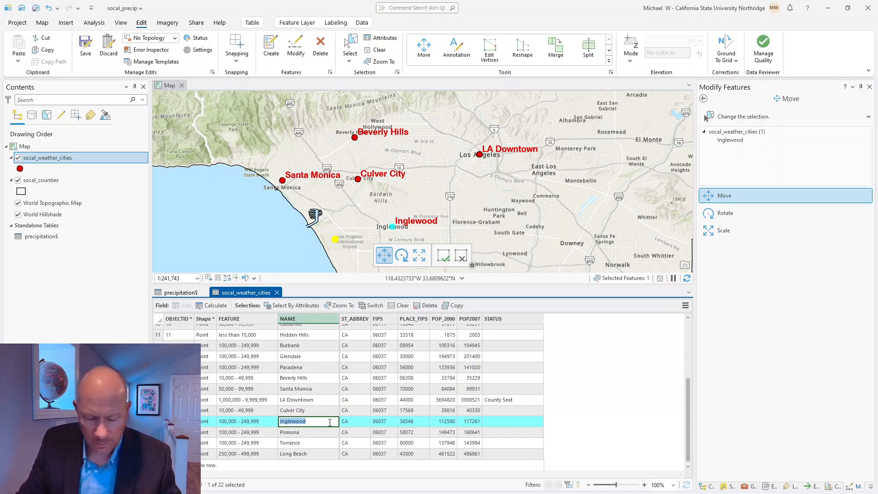
text(LA)
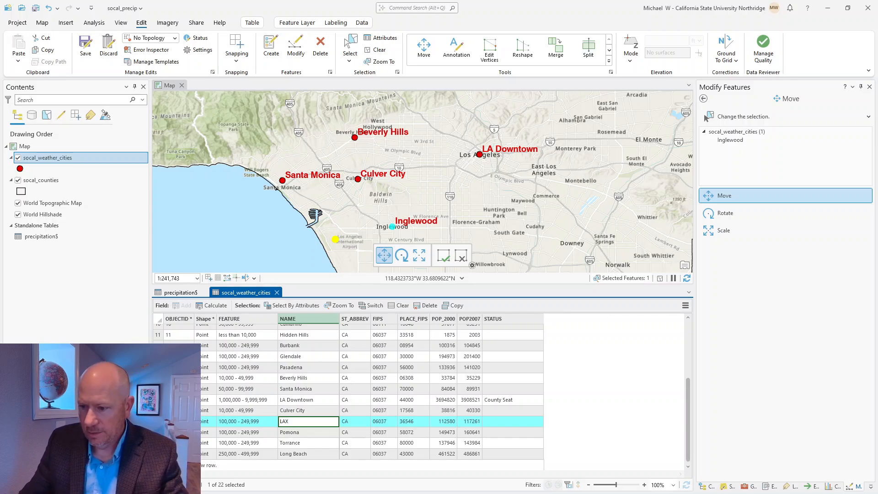
text(X)
key(Return)
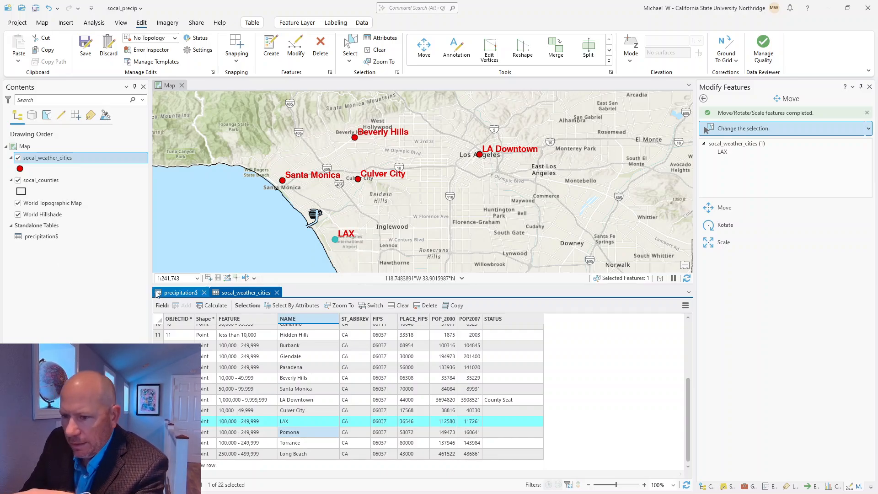
Step: Compare the precipitation$ and socal_weather_cities tables while zooming around LAX, ending on precipitation$
click(171, 293)
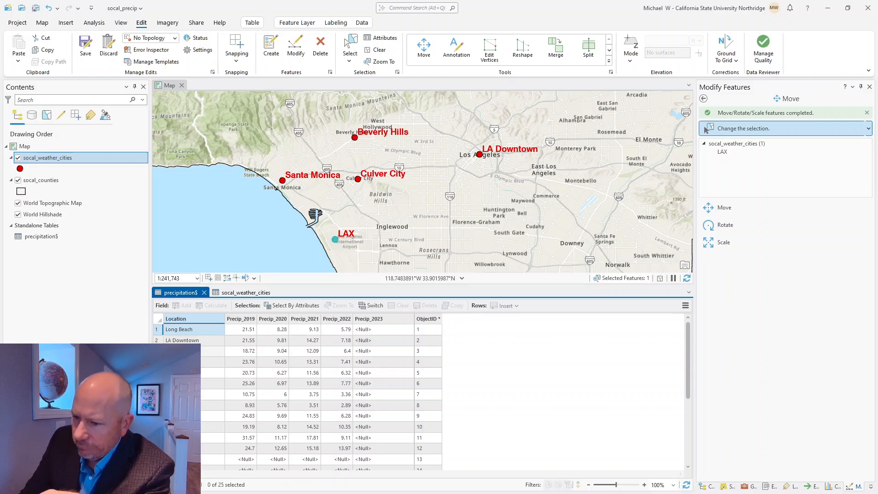
click(243, 292)
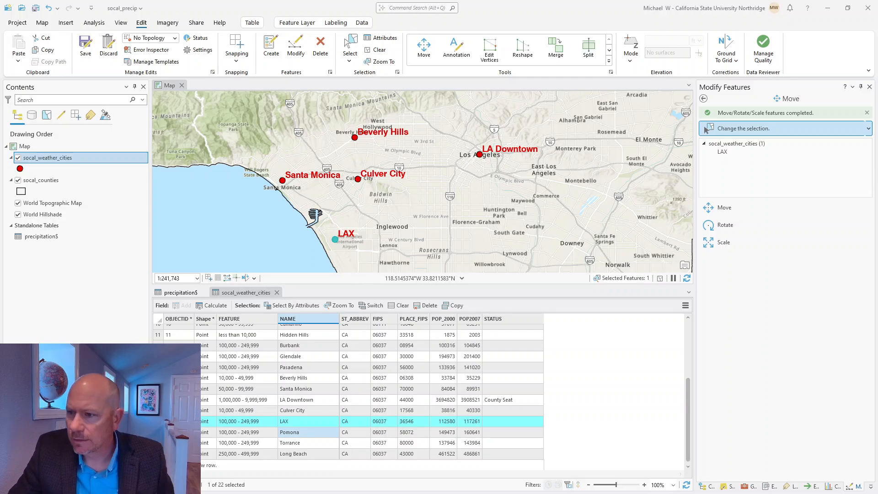
scroll(288, 189, up, 1)
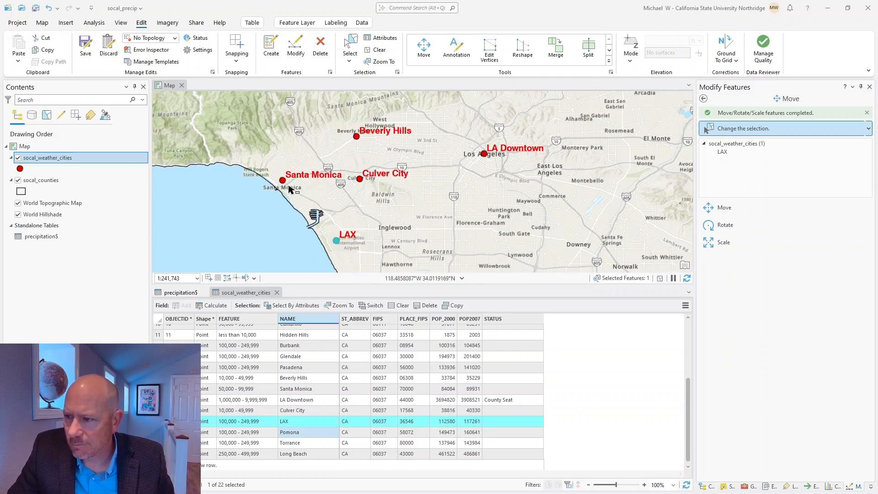
scroll(288, 189, up, 3)
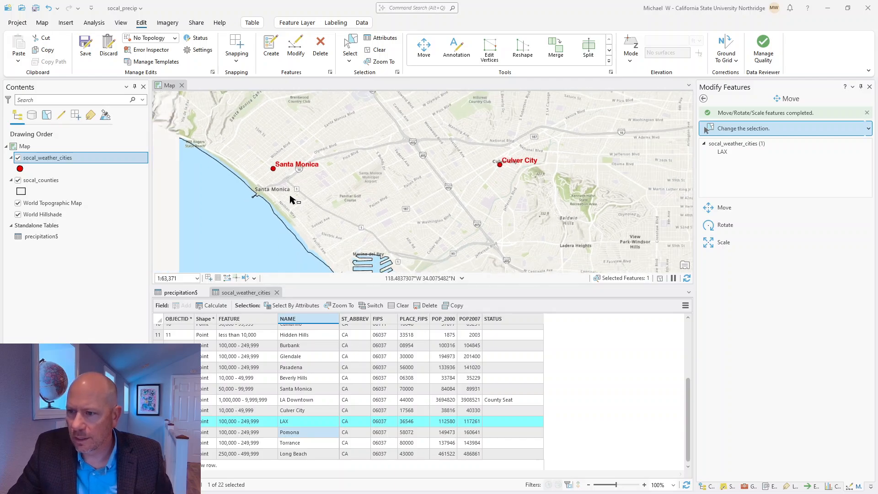
scroll(290, 196, down, 5)
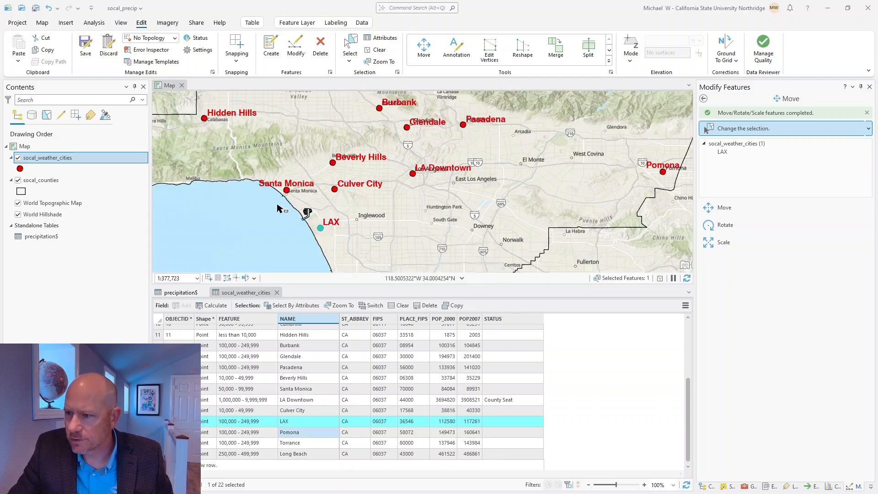
scroll(293, 192, up, 3)
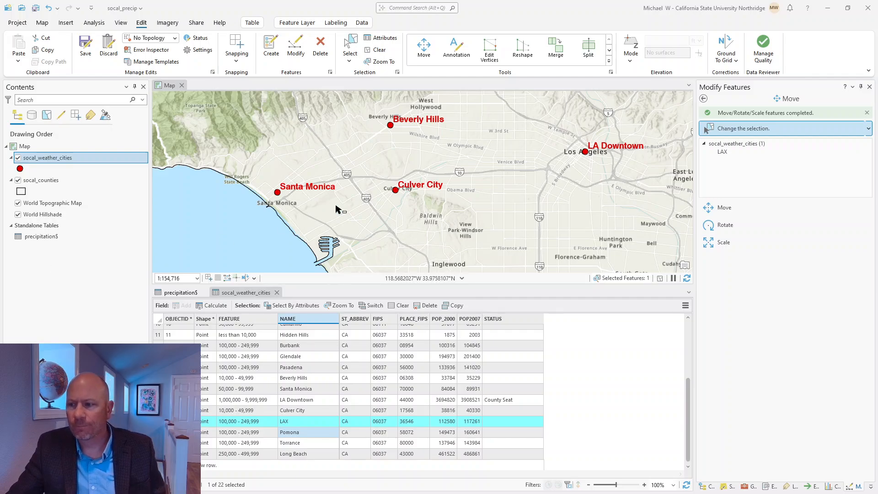
scroll(449, 222, down, 1)
scroll(448, 221, down, 1)
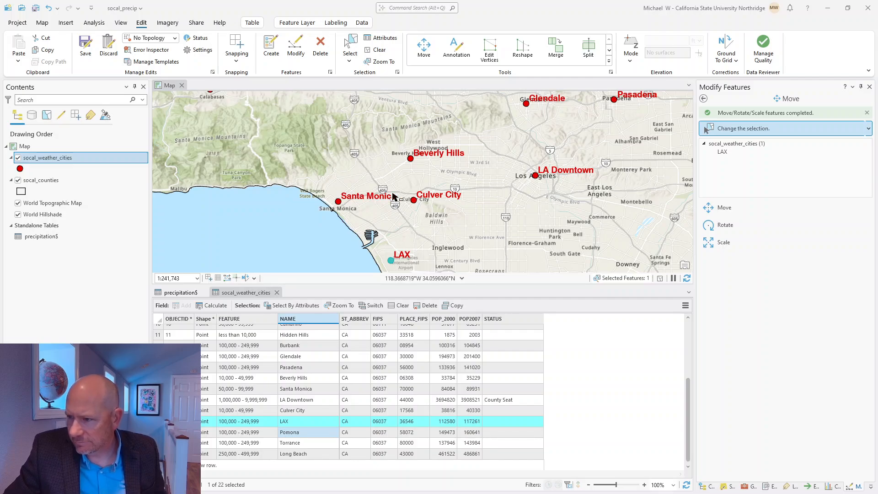
scroll(383, 170, up, 4)
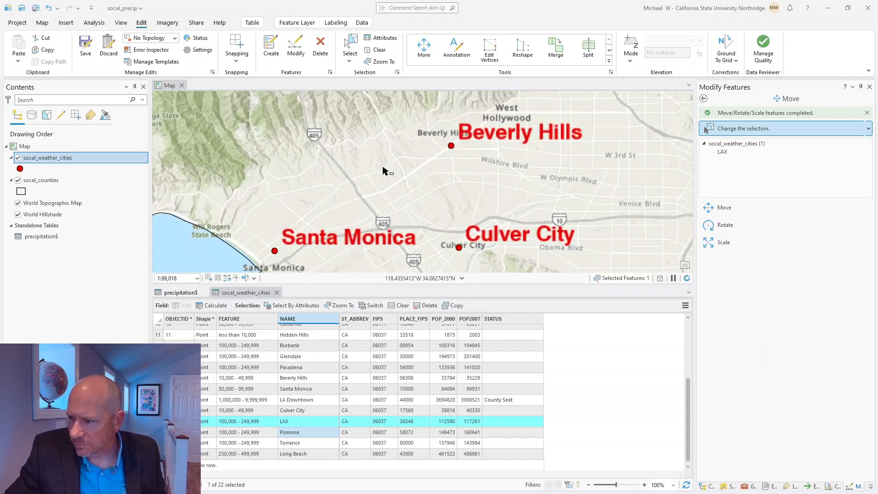
scroll(383, 170, up, 2)
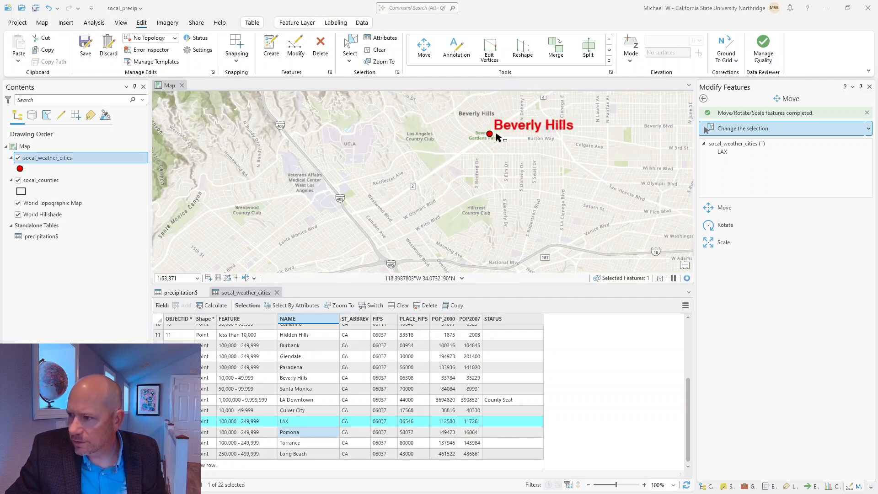
scroll(397, 196, down, 8)
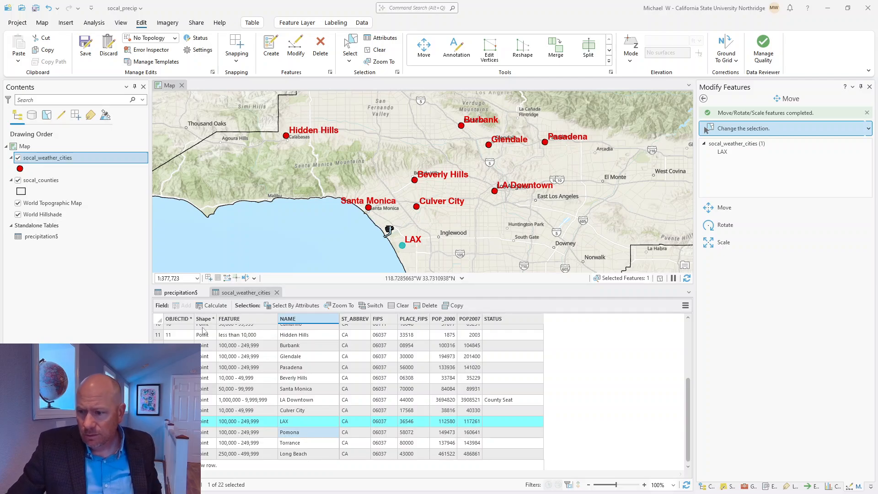
click(187, 295)
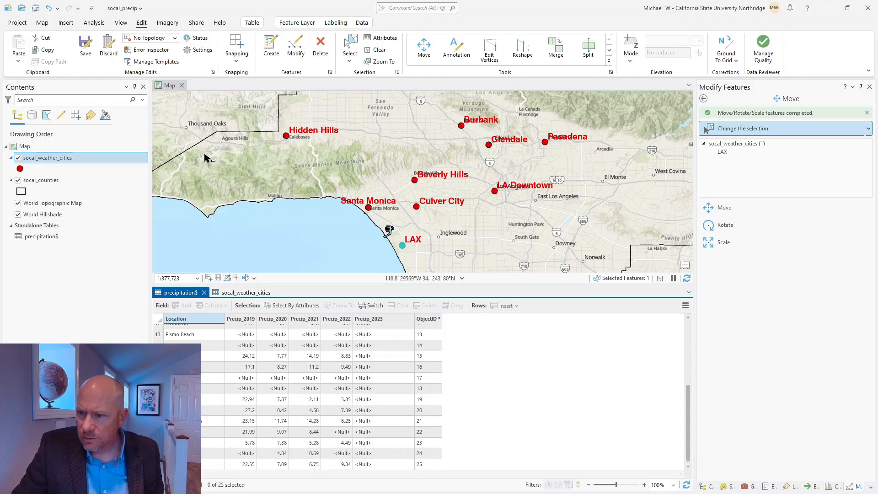
Step: Save all edits and pan west along the coast to Oxnard and Camarillo
click(85, 45)
click(445, 265)
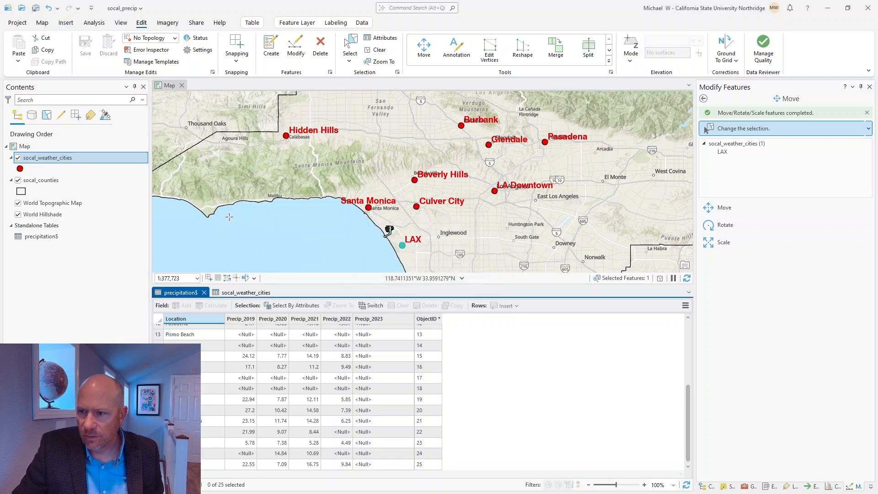
drag(243, 161, 470, 241)
drag(261, 166, 330, 202)
Step: Clear the accidental Santa Barbara county selection and bring Pismo Beach into view
scroll(330, 202, down, 3)
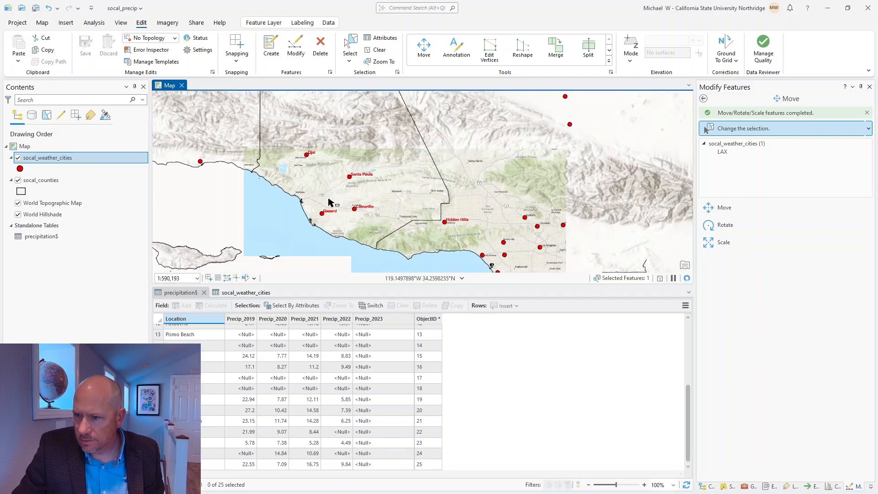
scroll(329, 202, down, 2)
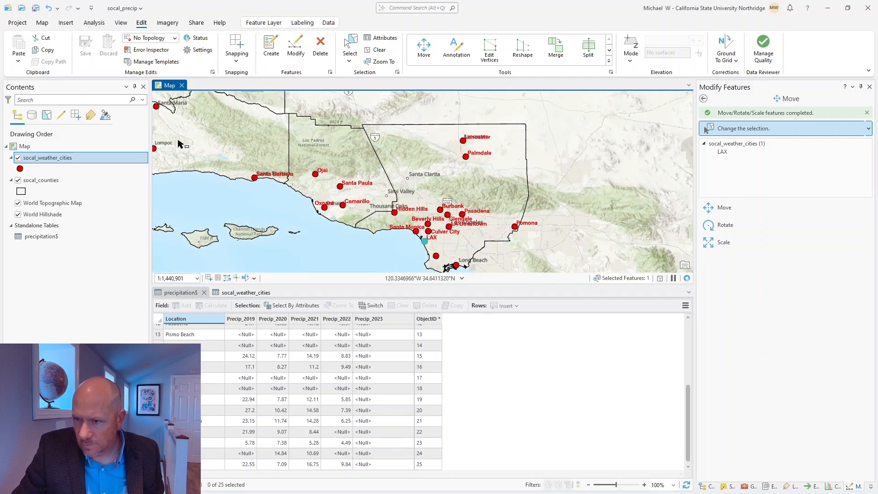
drag(180, 138, 275, 172)
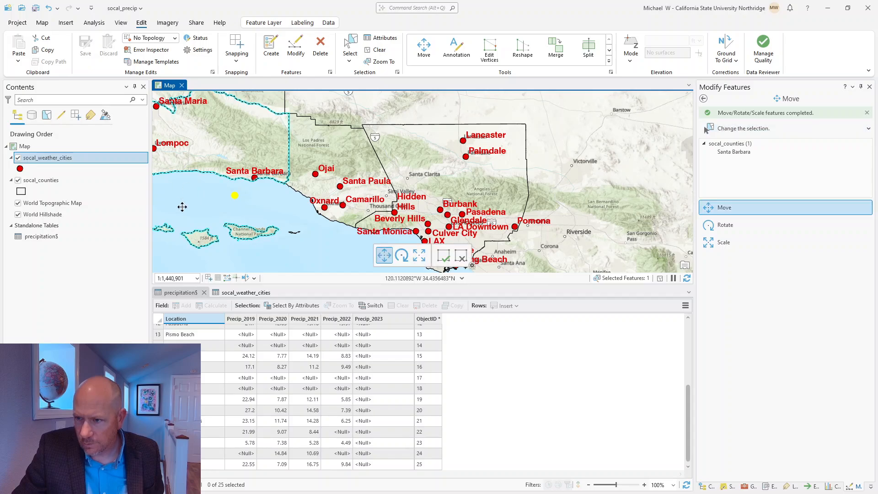
click(376, 51)
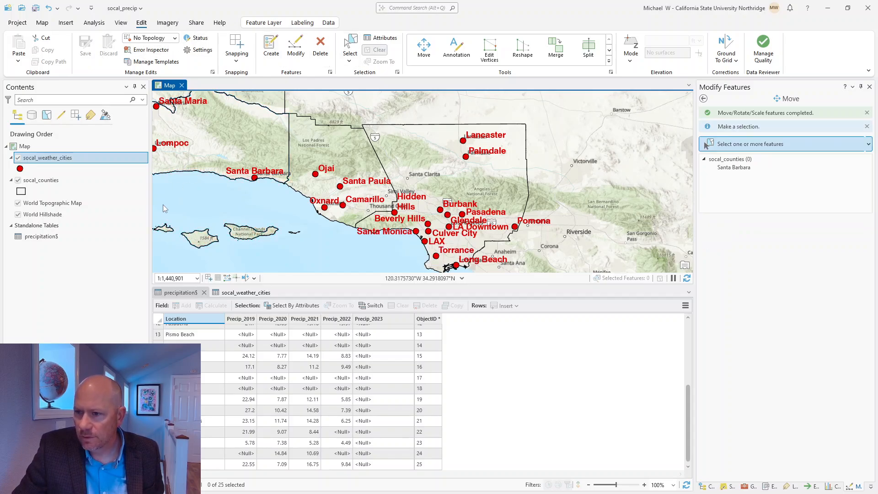
drag(201, 187, 383, 235)
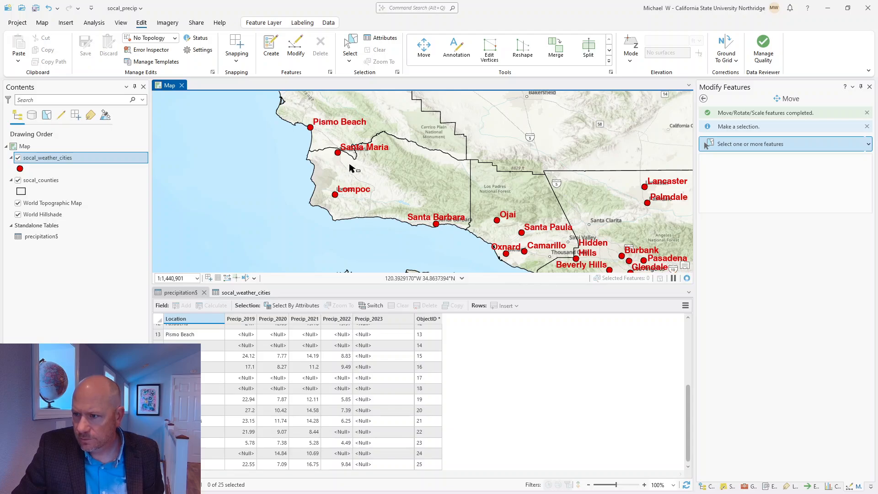
scroll(257, 194, down, 2)
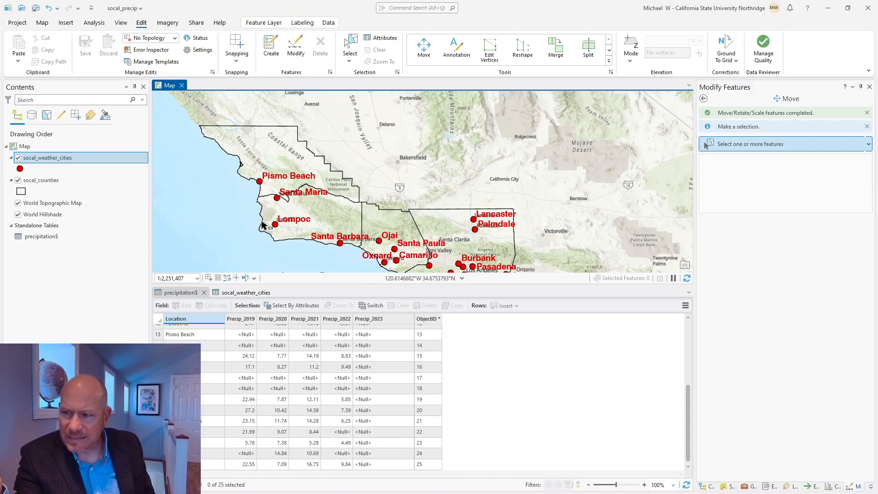
Step: Duplicate the Pismo Beach point and place the copy slightly north, near Arroyo Grande
click(260, 182)
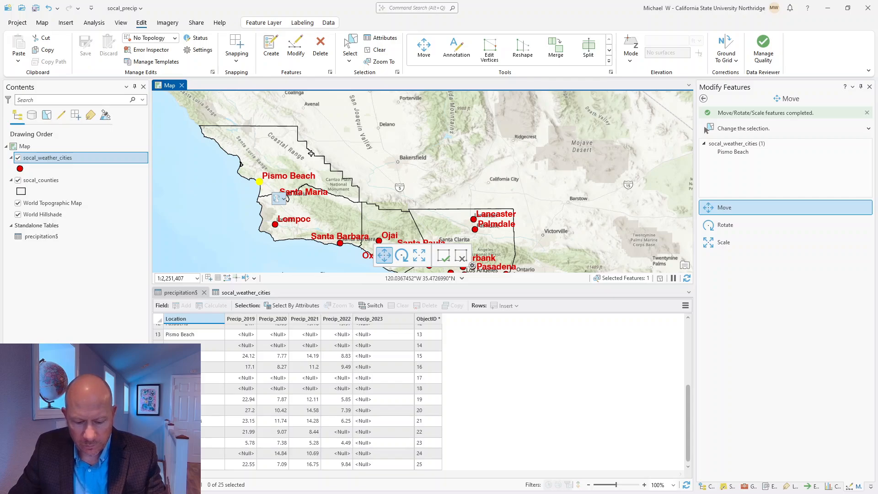
key(ctrl+c)
key(ctrl+v)
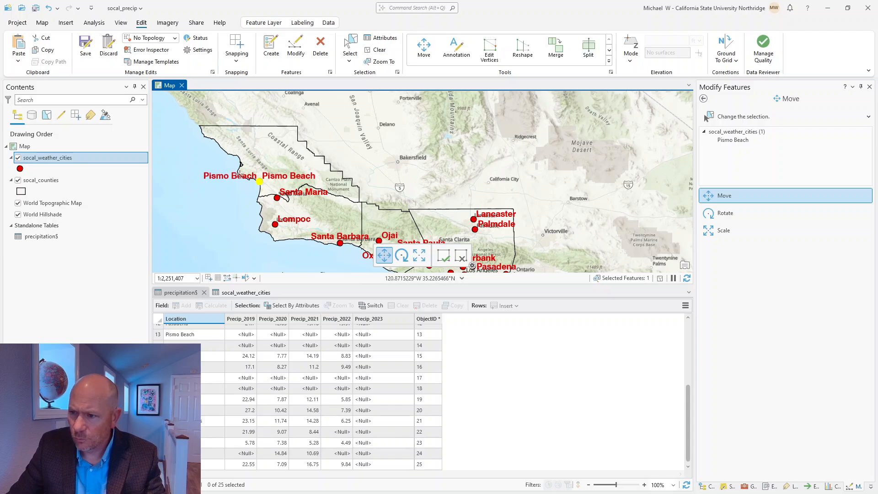
scroll(259, 179, up, 2)
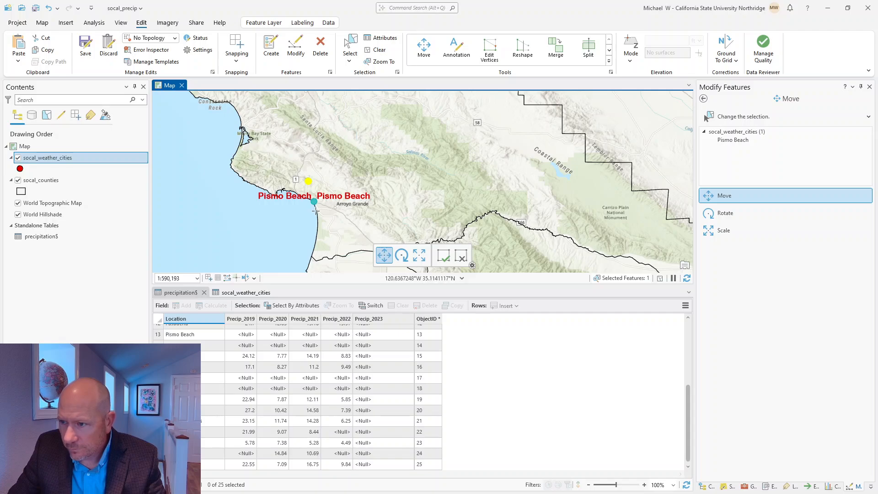
click(443, 256)
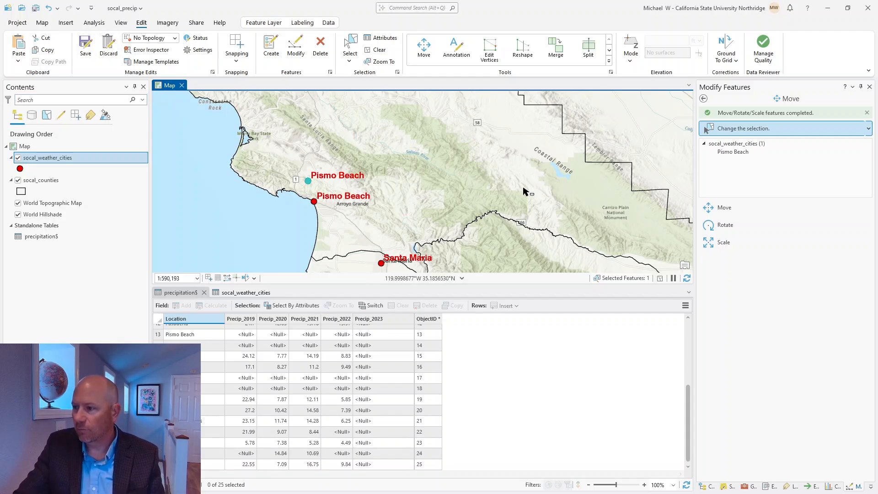
Step: Pan and zoom from Carrizo Plain past Cuyama Valley to a close view of Sandberg
drag(531, 190, 357, 165)
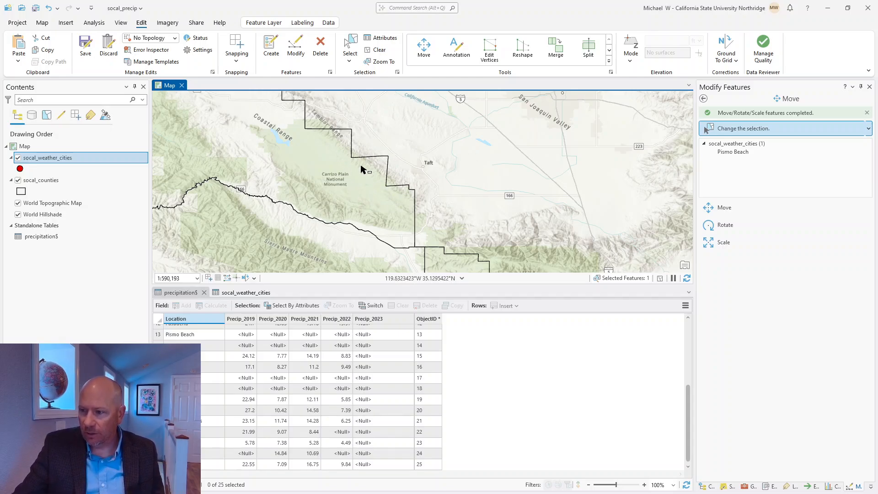
scroll(372, 209, up, 1)
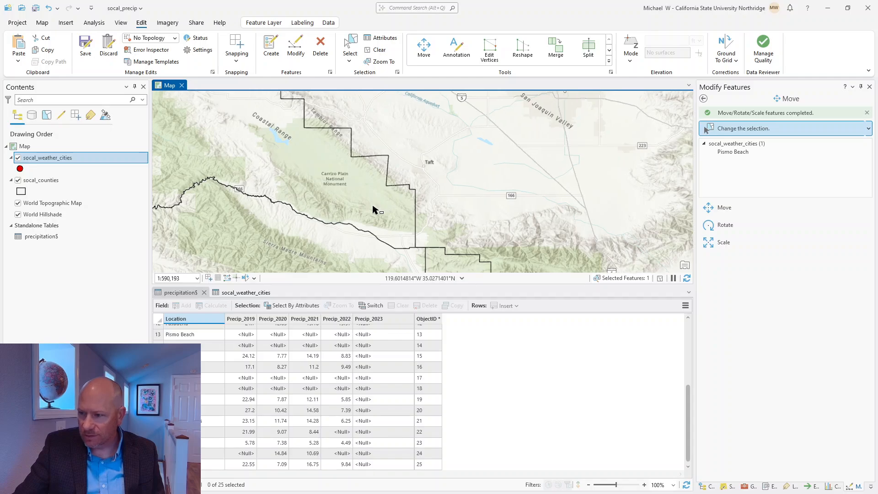
scroll(374, 210, up, 1)
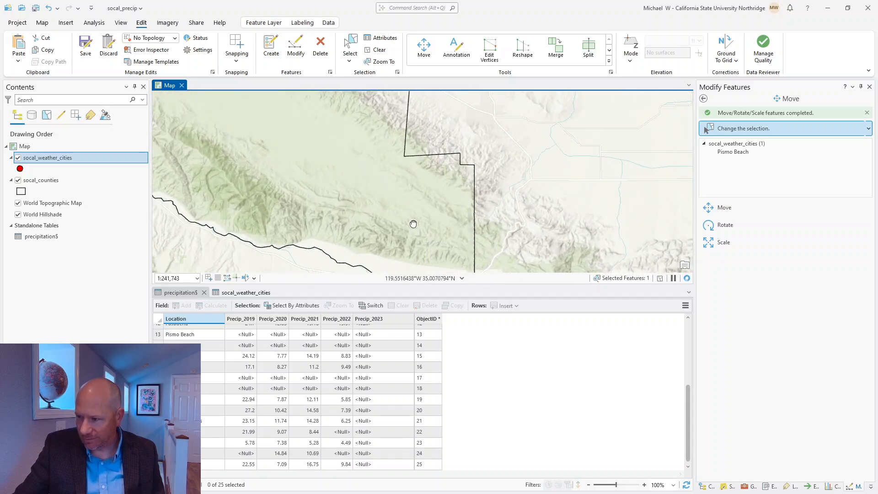
drag(413, 221, 375, 102)
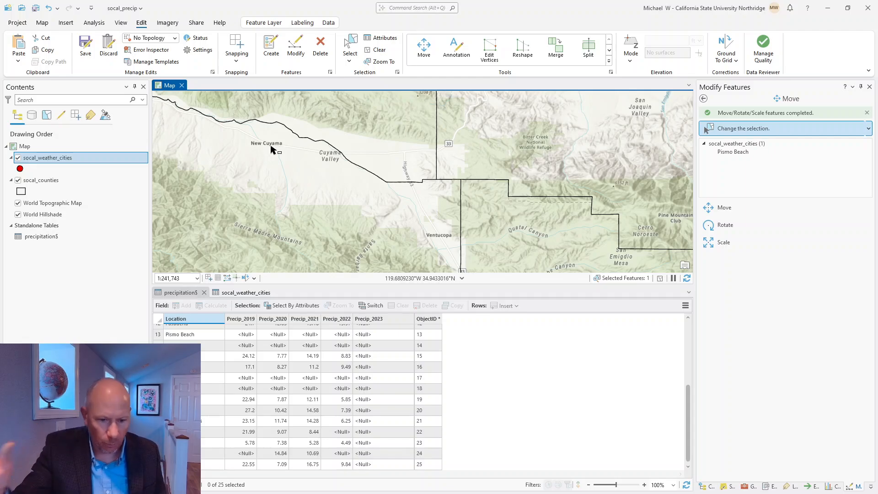
scroll(322, 189, down, 2)
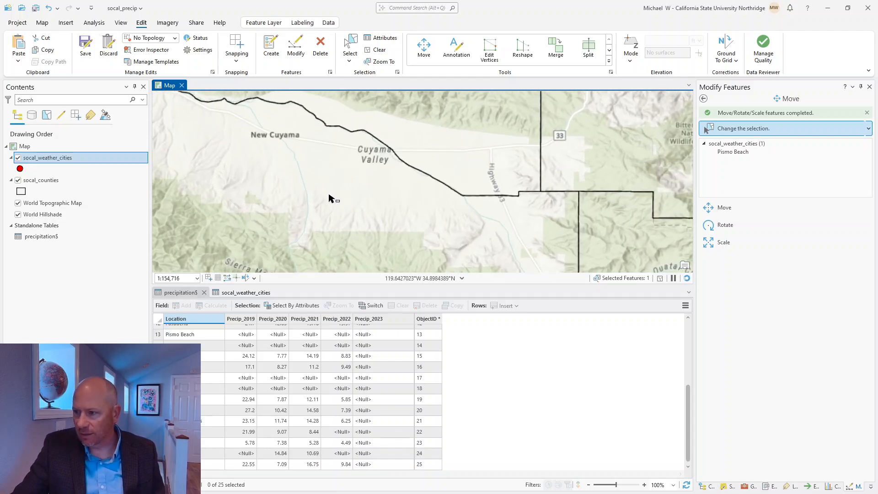
scroll(322, 190, down, 2)
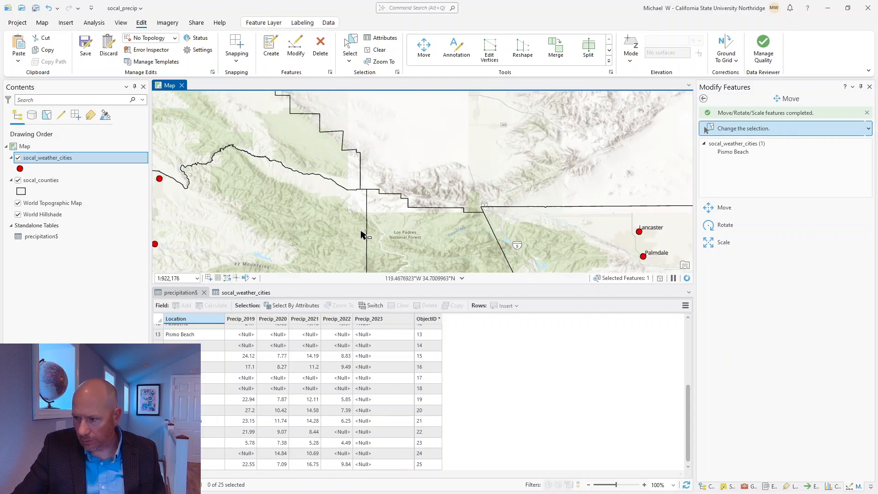
drag(362, 232, 296, 117)
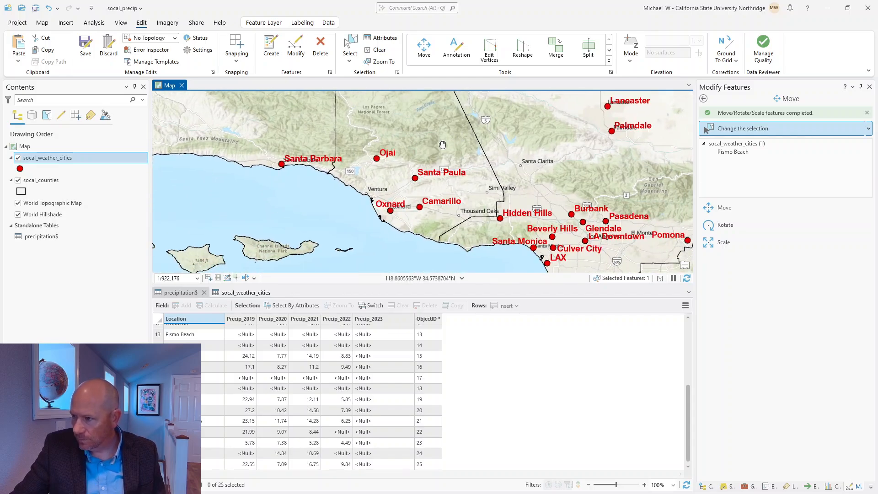
scroll(439, 141, down, 2)
drag(438, 141, 294, 231)
scroll(314, 197, up, 5)
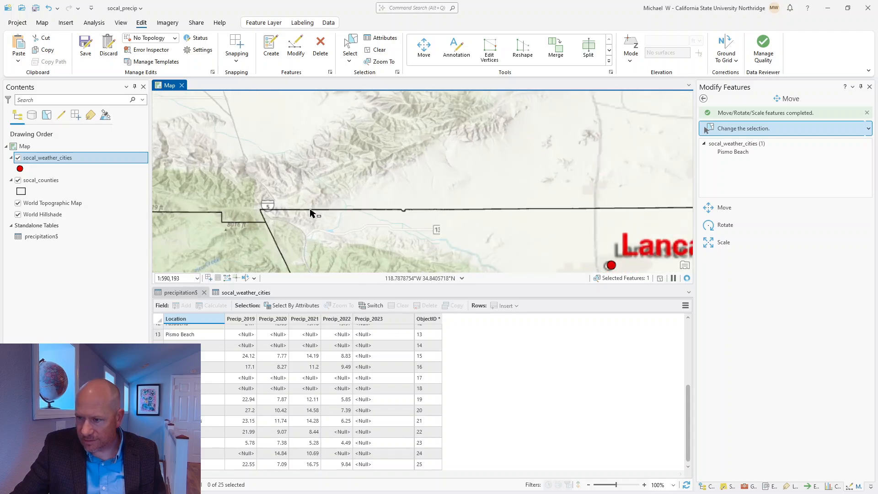
drag(314, 242, 341, 156)
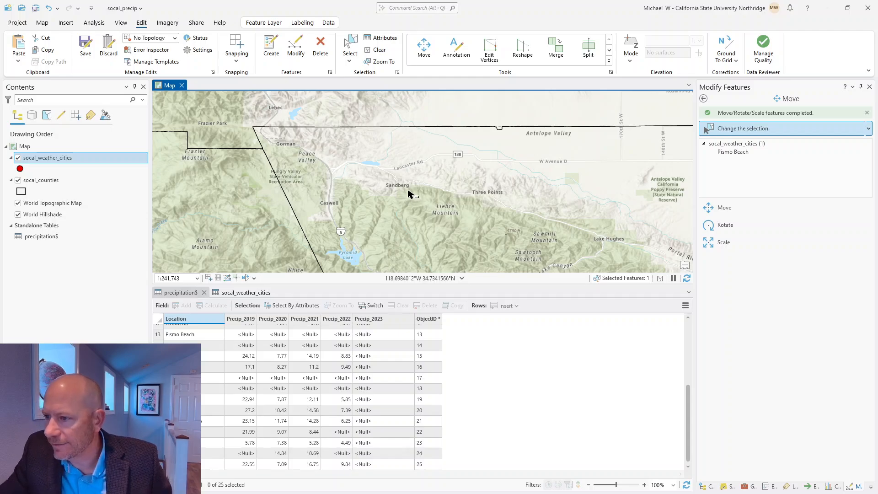
scroll(403, 201, up, 3)
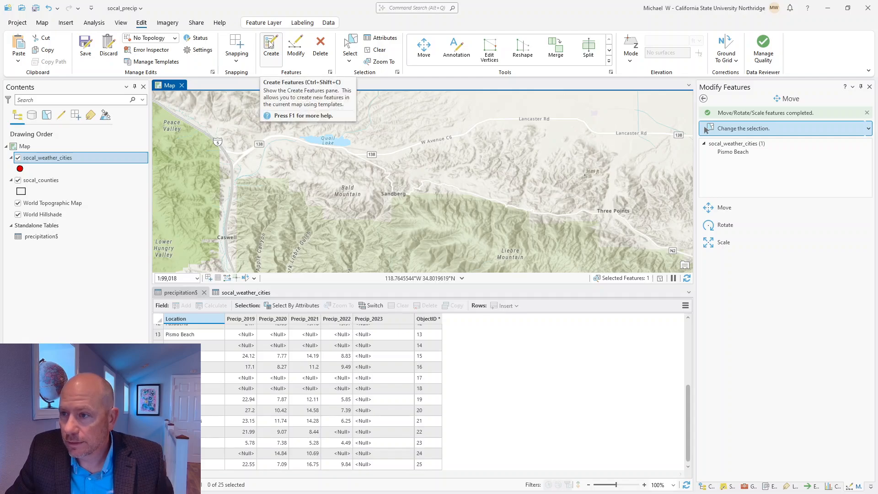
Step: Add a new socal_weather_cities point at Sandberg and display the layer's attribute table
click(269, 42)
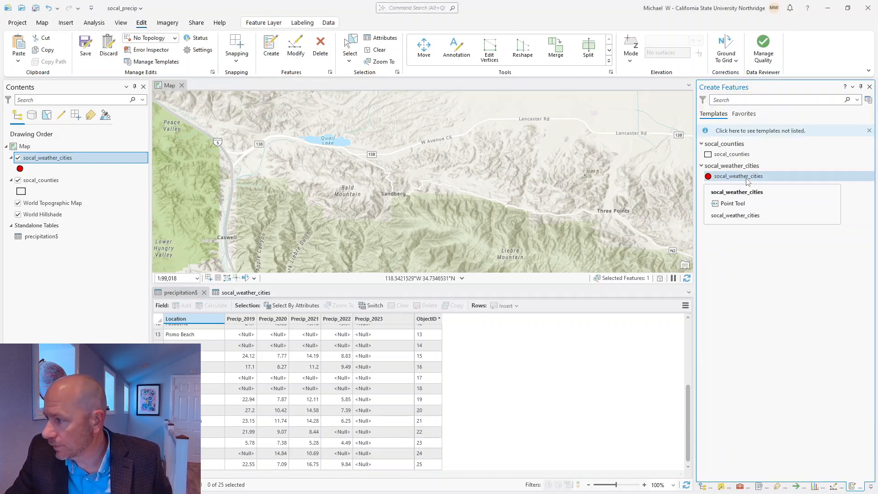
click(748, 178)
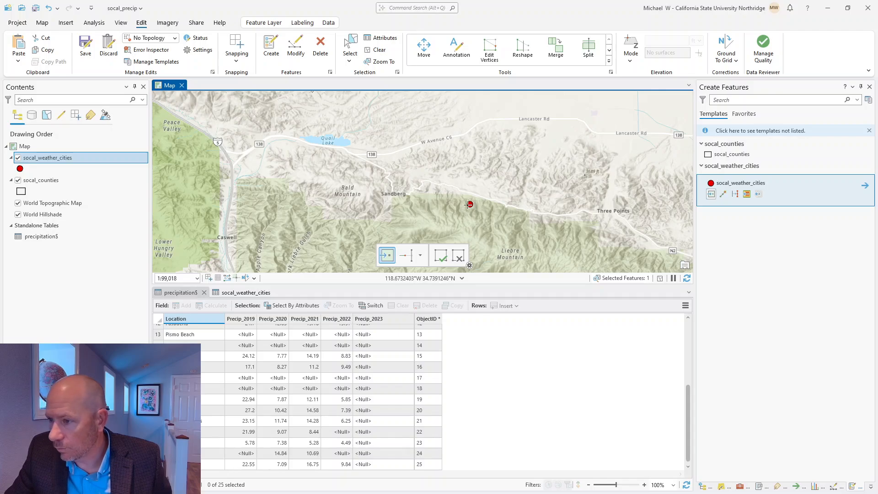
click(392, 193)
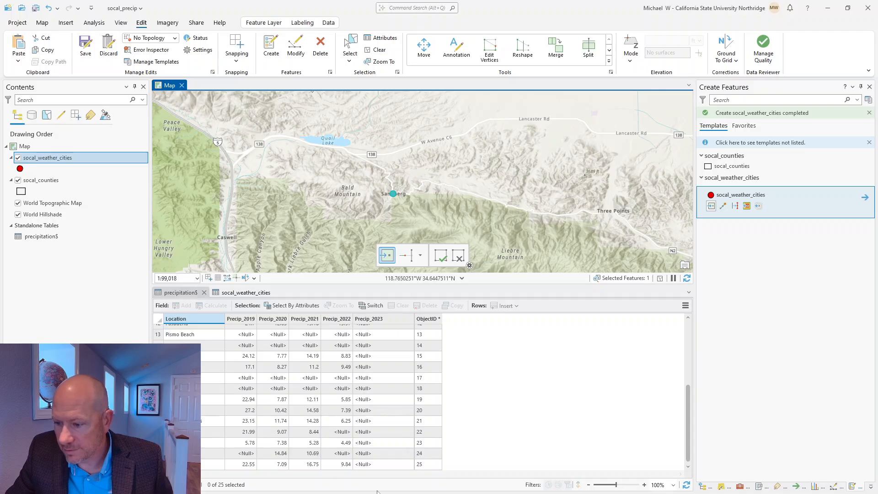
click(247, 293)
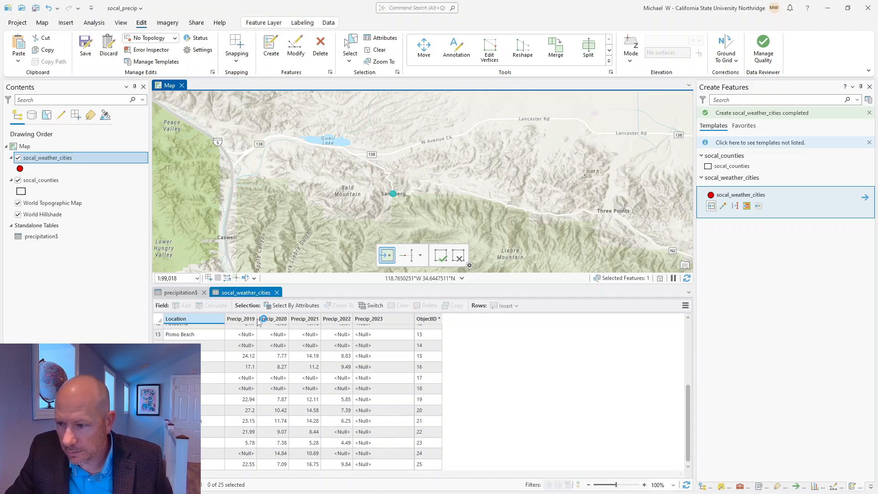
Step: Enter 'Sandberg' as the NAME of the new city row
scroll(359, 424, down, 2)
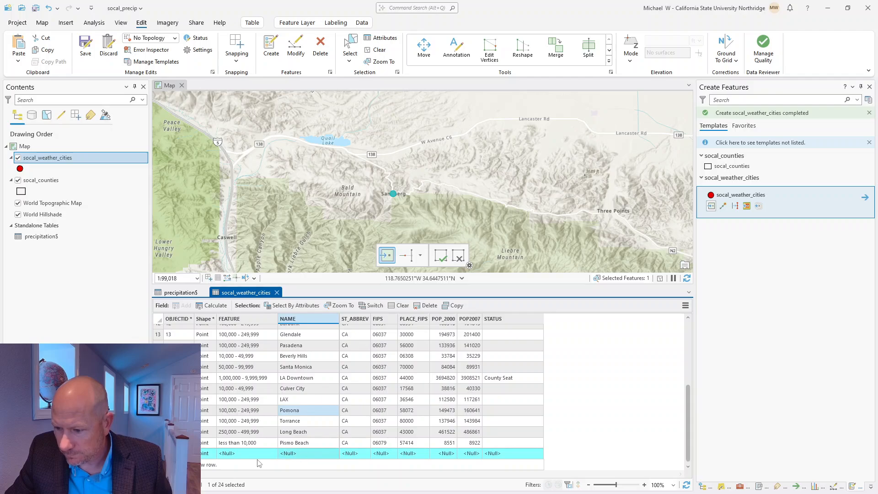
click(289, 454)
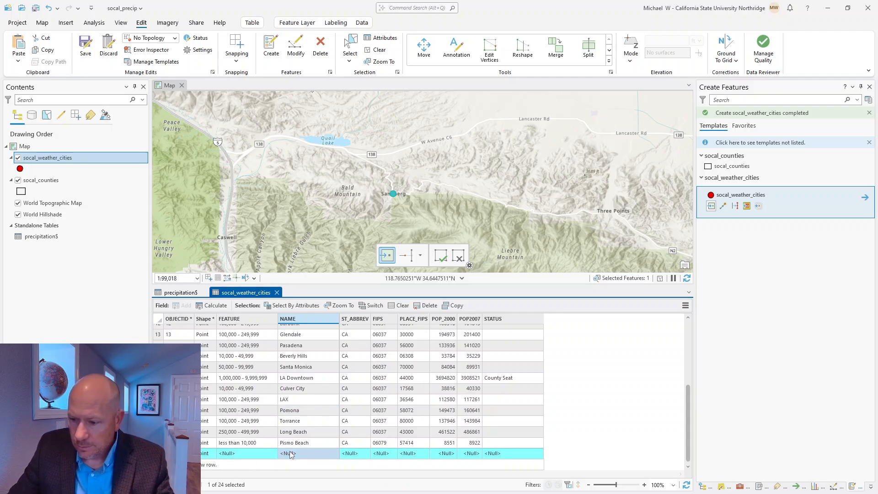
text(Sa)
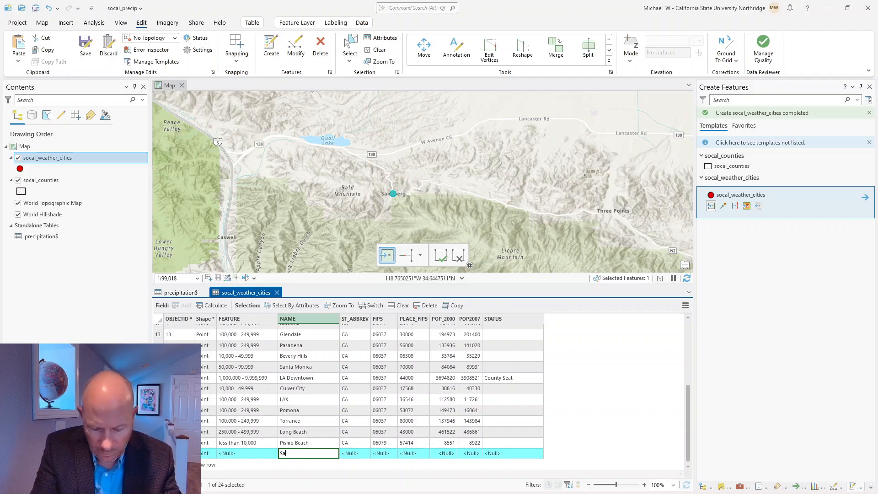
text(ndberg)
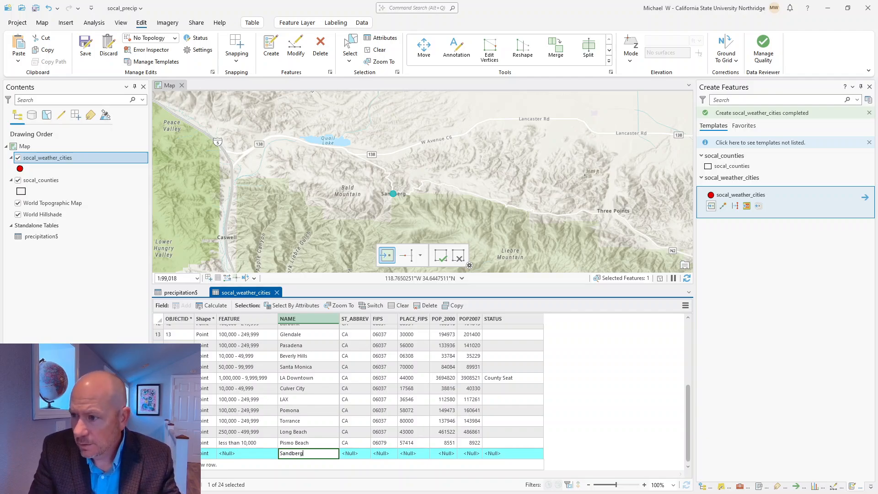
key(Return)
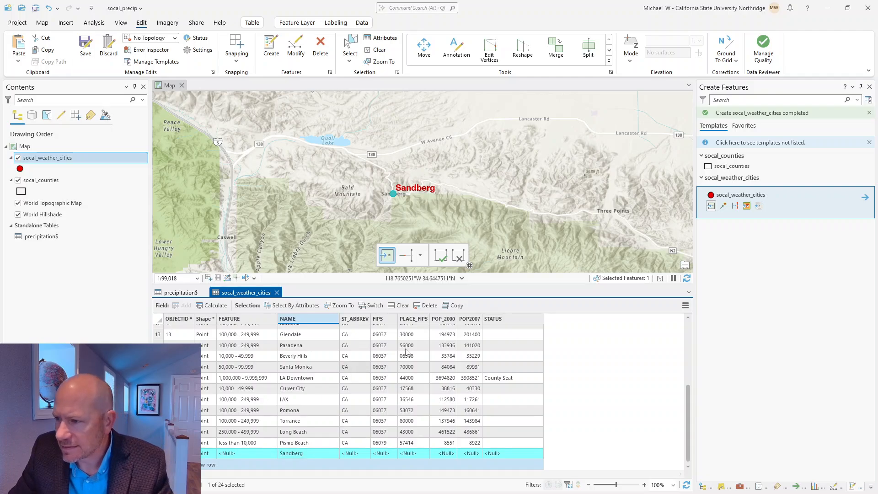
Step: Clear the current feature selection on the map
scroll(363, 210, up, 2)
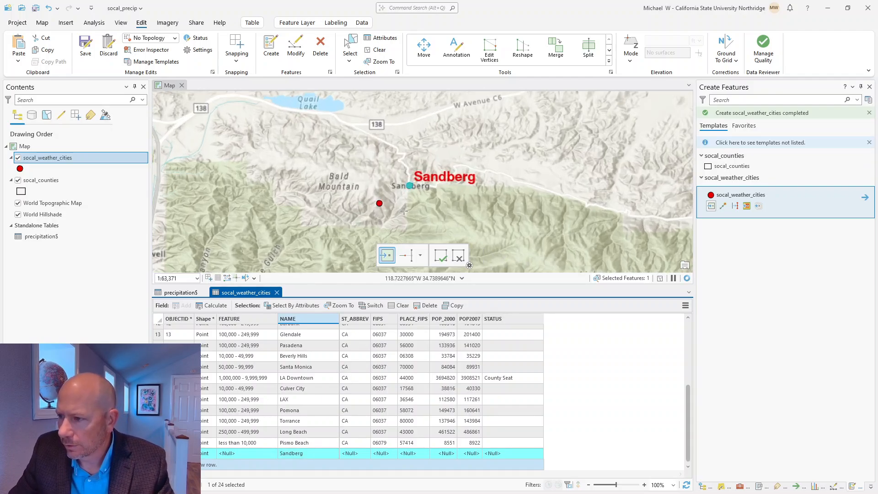
click(438, 258)
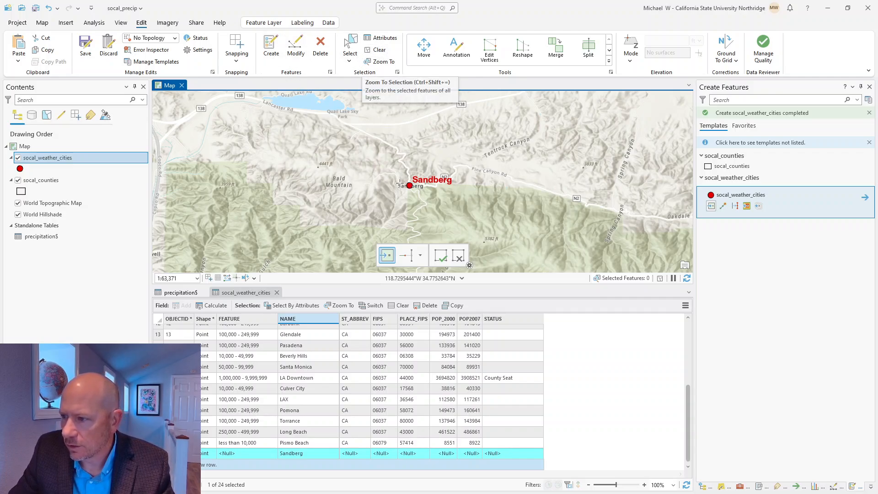
click(387, 54)
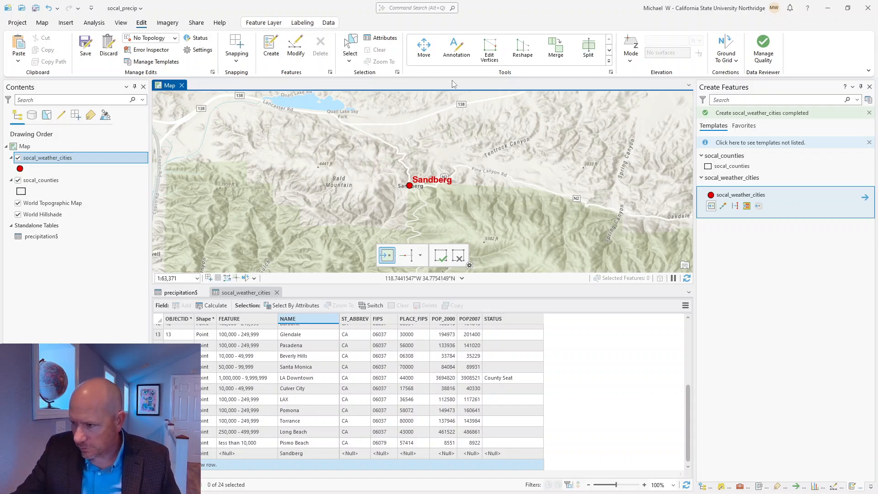
Step: Finish point creation and save all edits, confirming with Yes
click(440, 257)
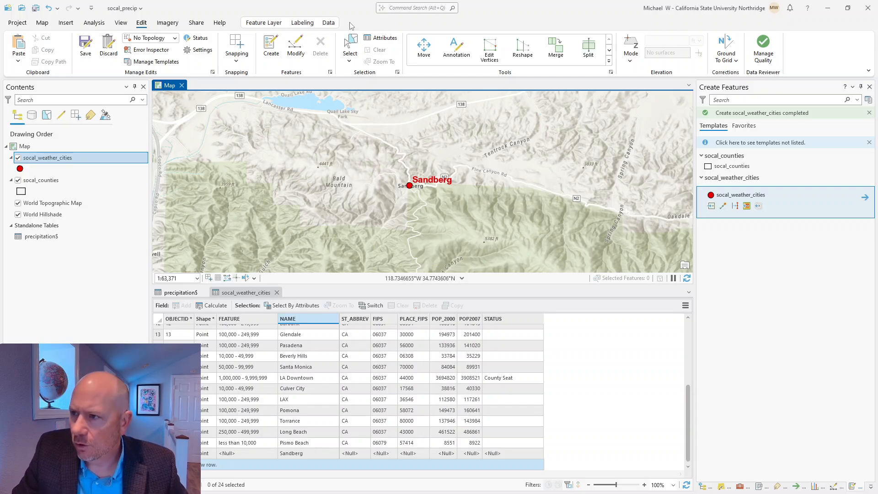
click(84, 48)
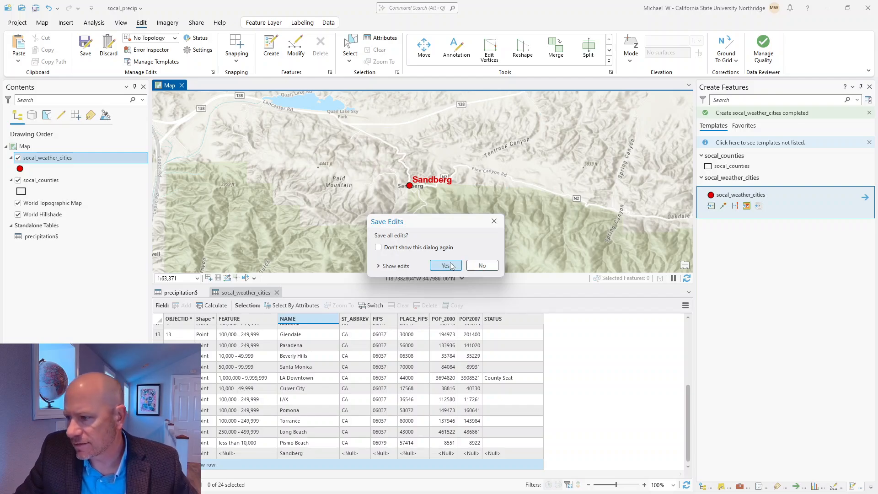
click(446, 266)
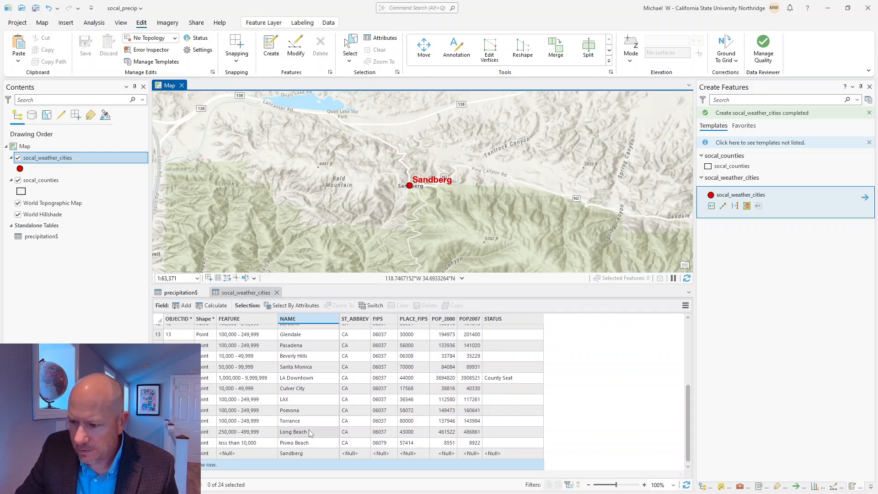
Step: Show the precipitation$ table scrolled to its first row, Long Beach
click(179, 293)
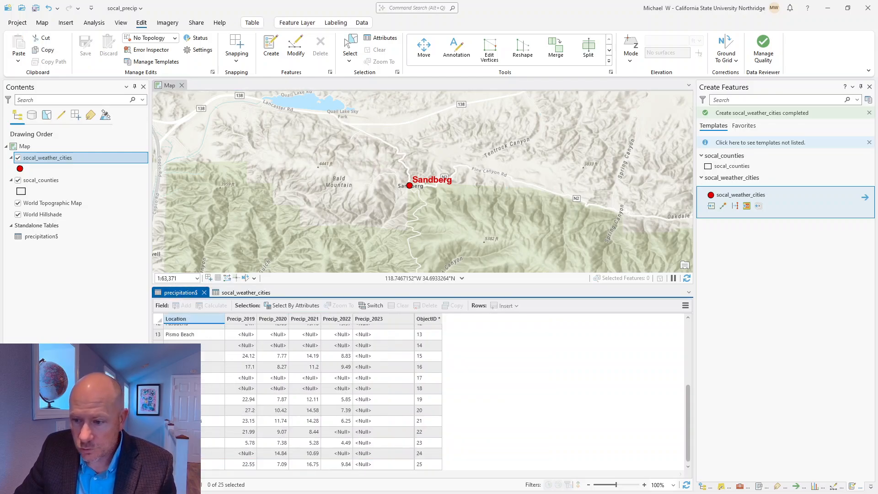
scroll(202, 351, up, 4)
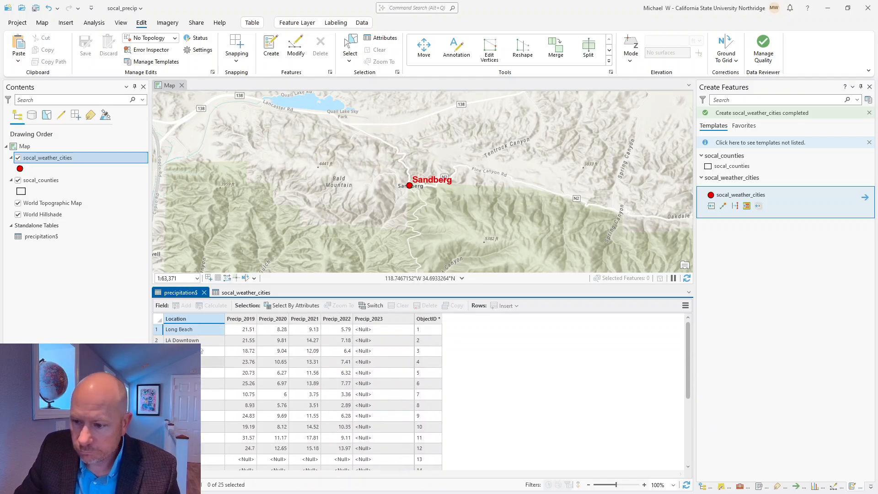